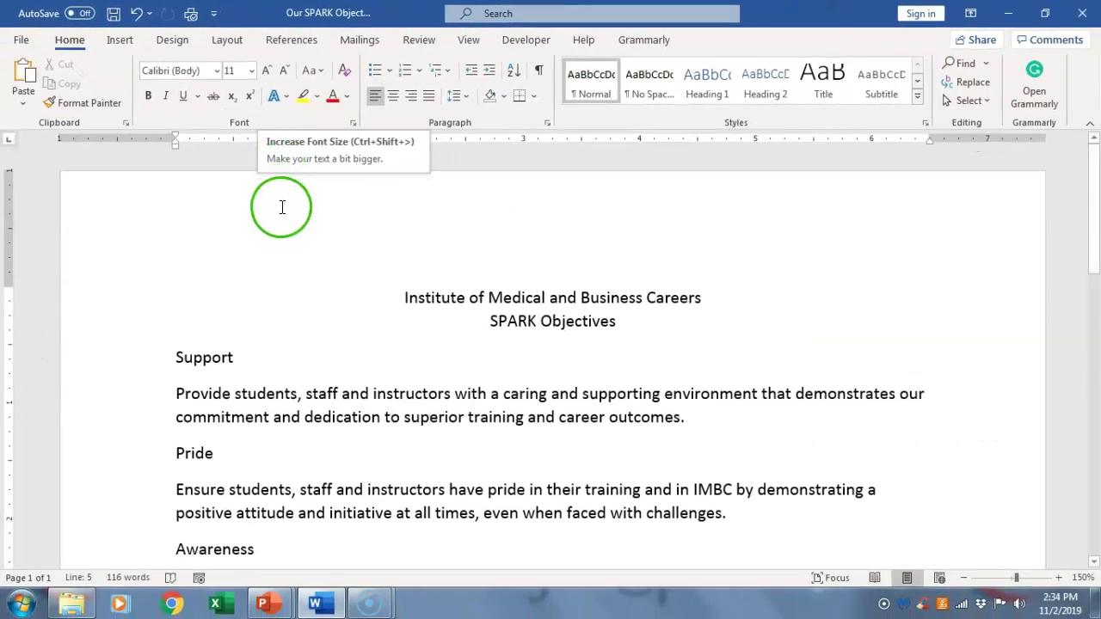
Step: Format the title line "Institute of Medical and Business Careers" in Baskerville Old Face at size 20
left_click_drag(361, 298, 696, 294)
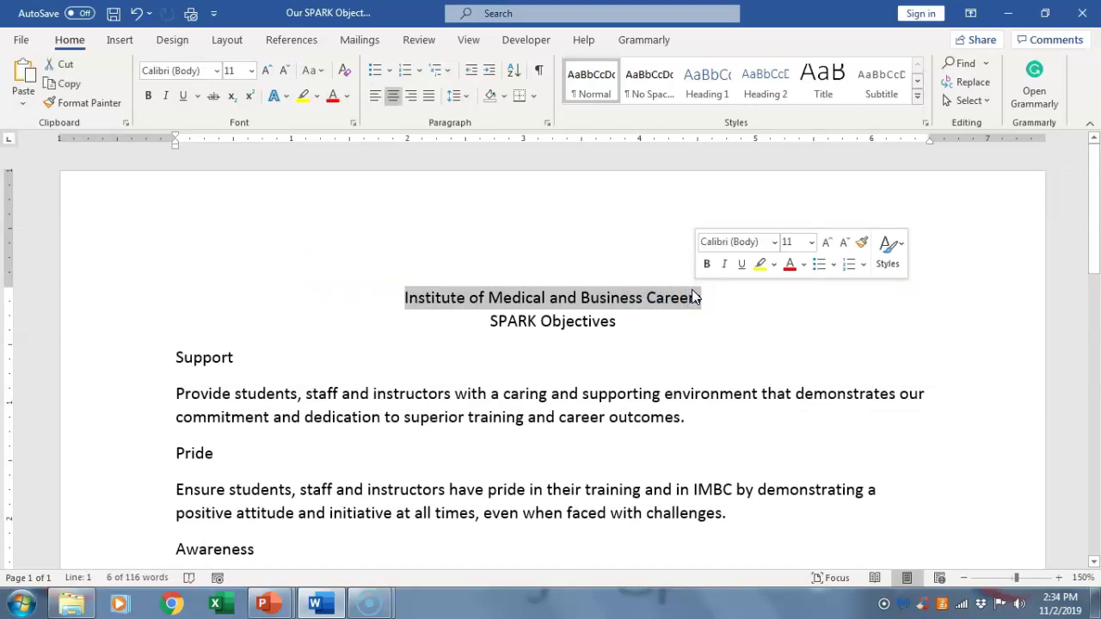
left_click(249, 72)
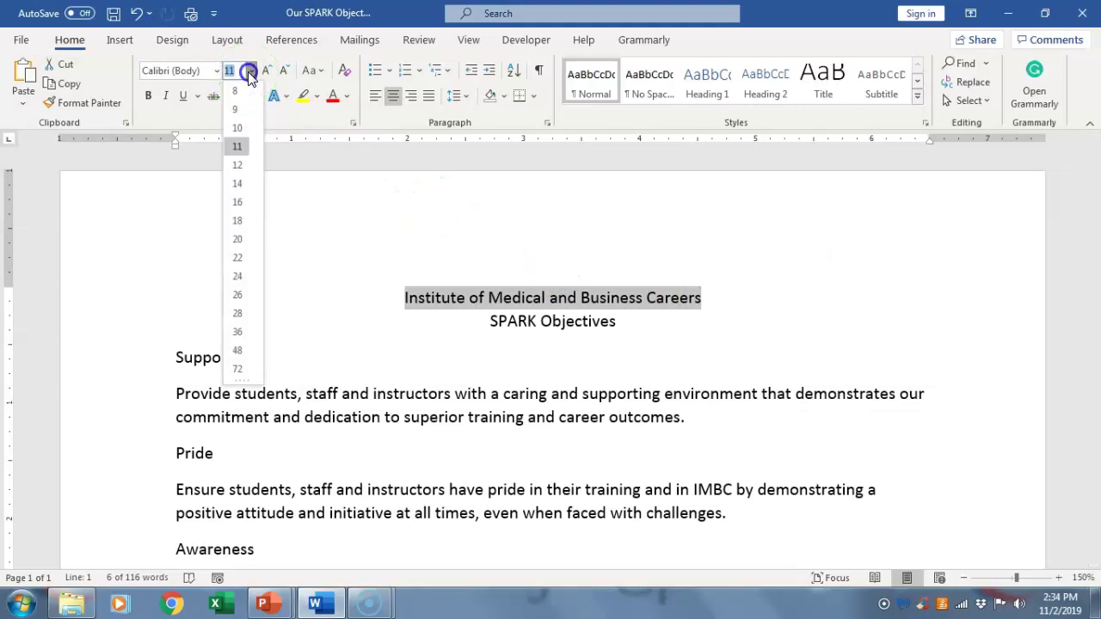
left_click(245, 240)
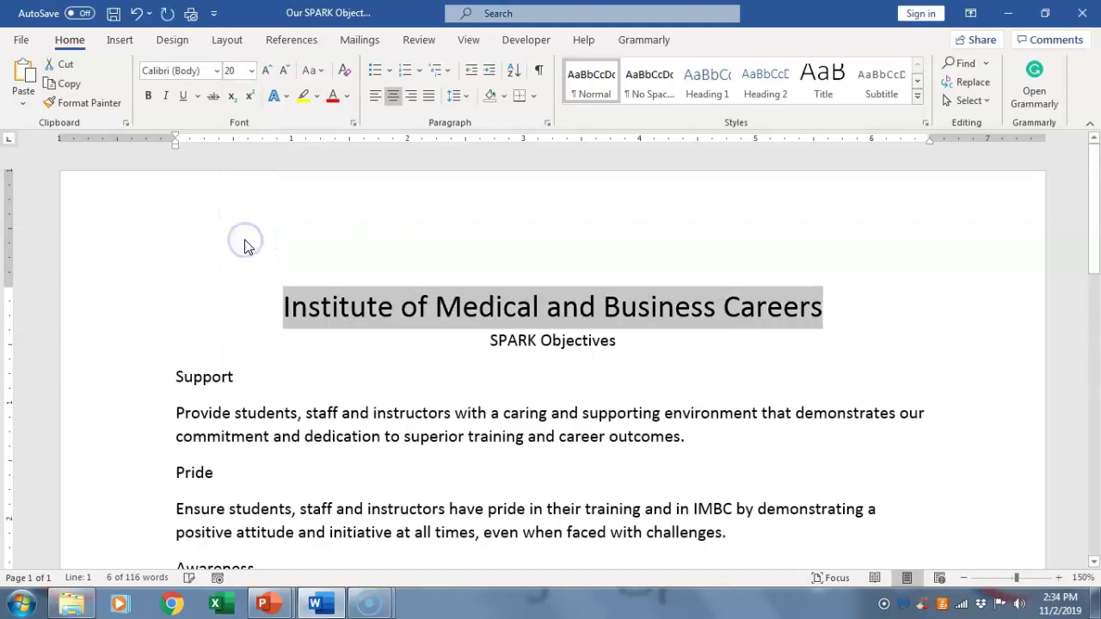
left_click(216, 73)
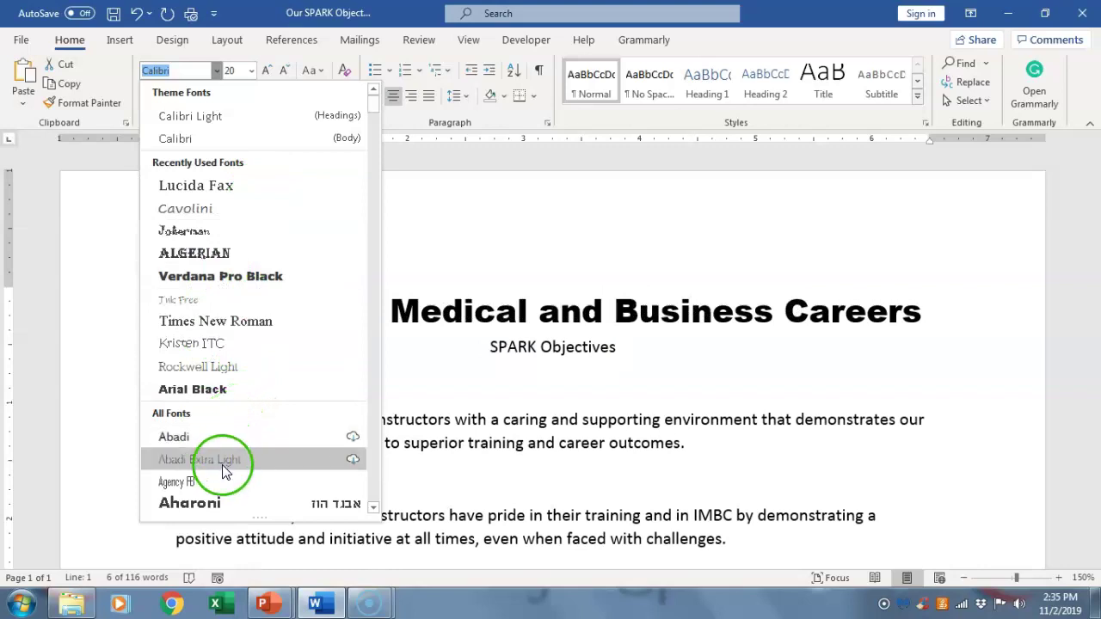
scroll(222, 476, "down", 7)
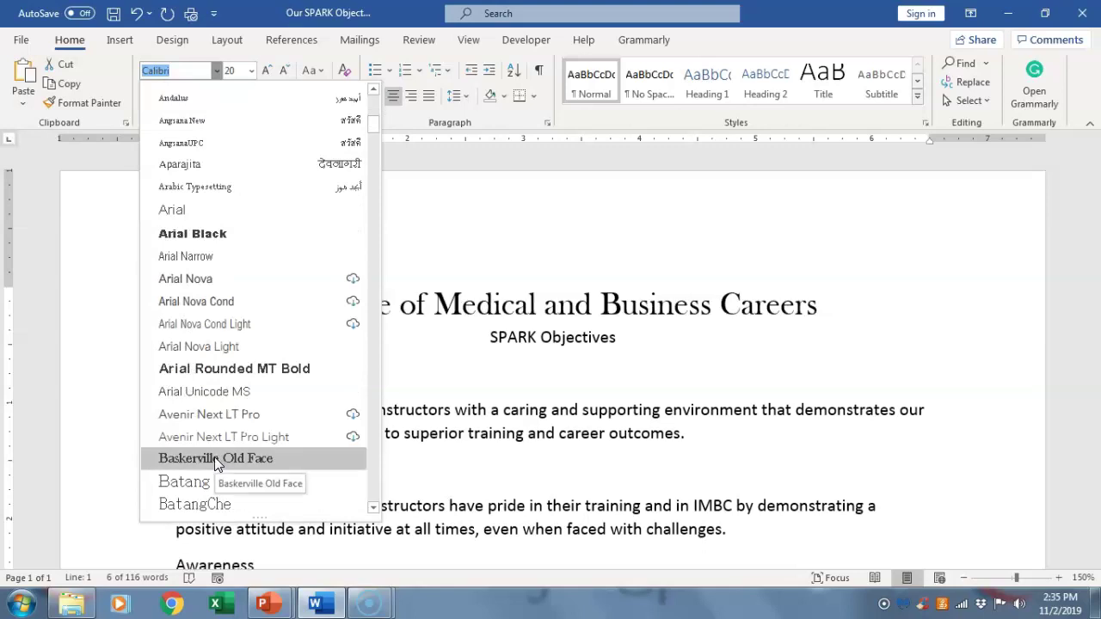
left_click(214, 457)
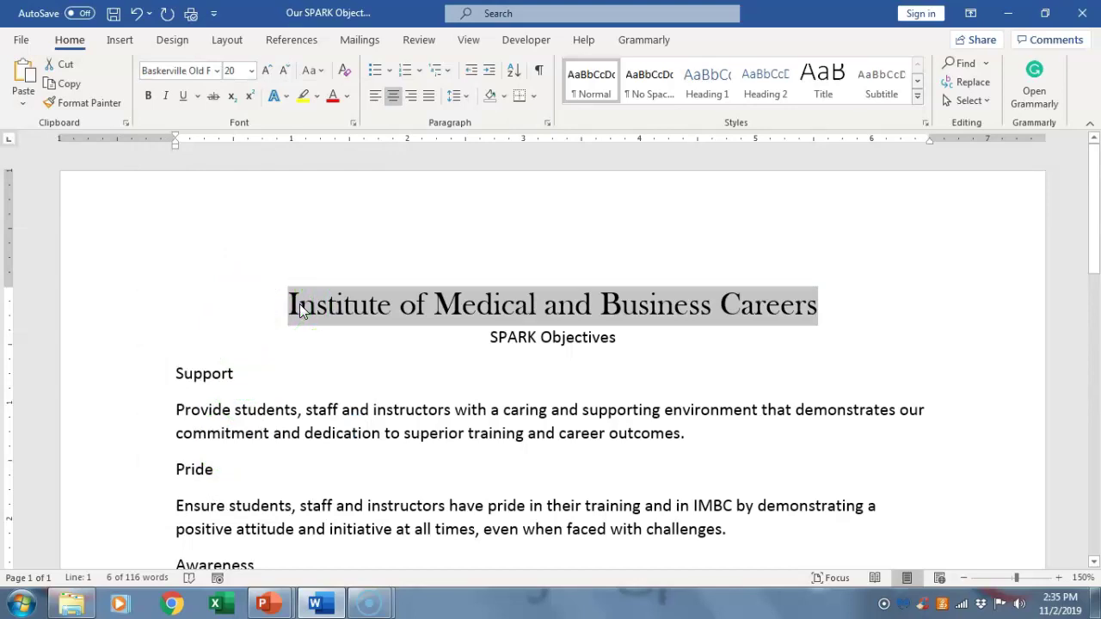
Step: Try the title line in uppercase, and set its case to Capitalize Each Word
left_click(320, 72)
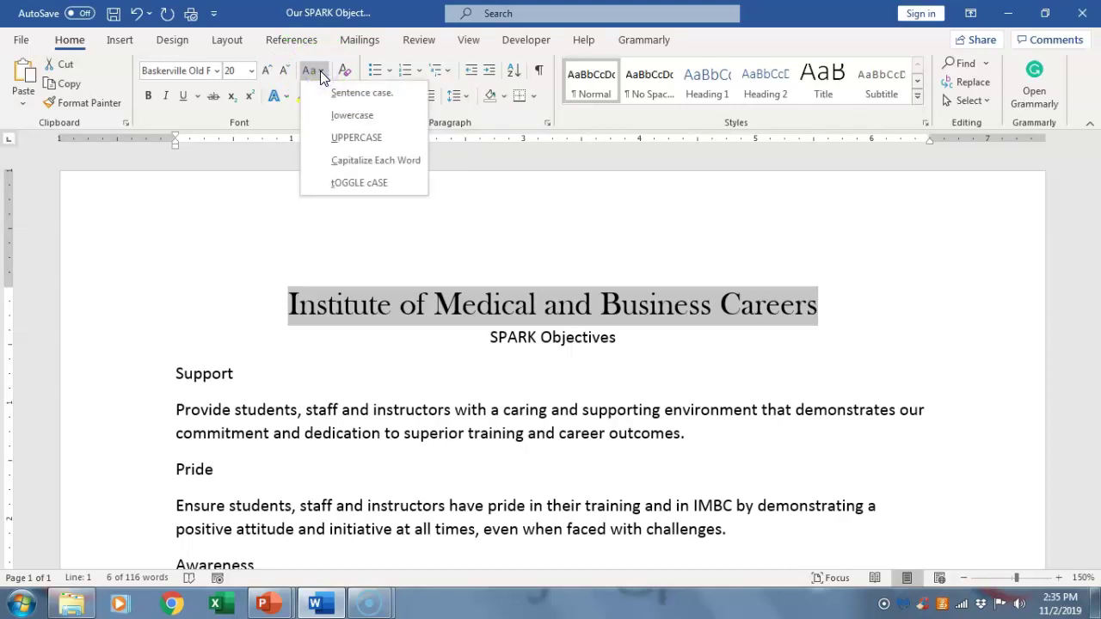
left_click(333, 139)
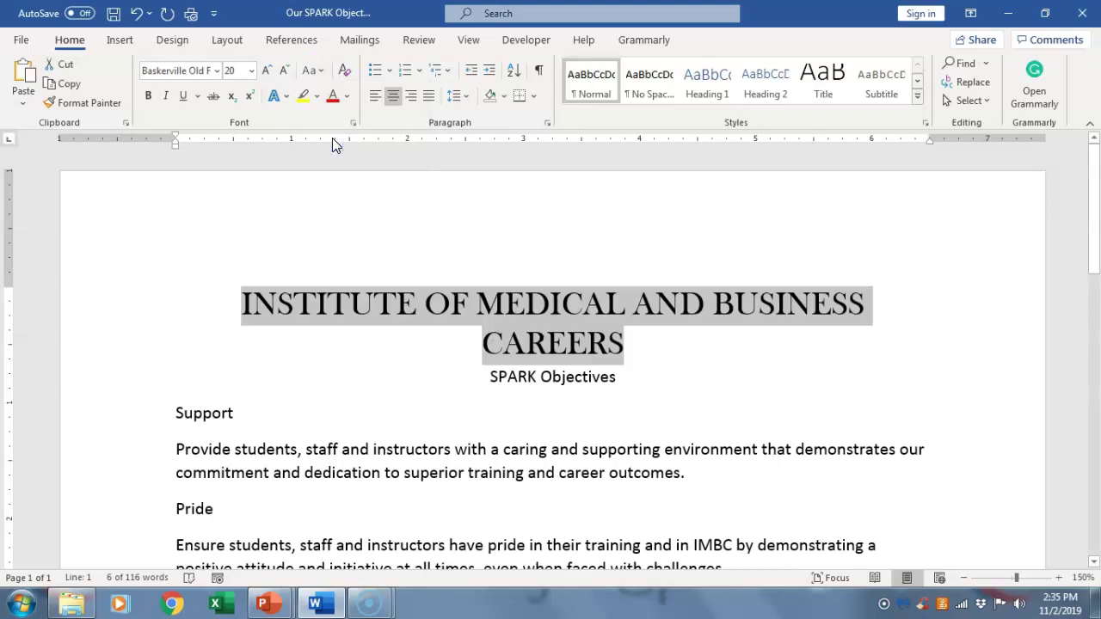
left_click(319, 72)
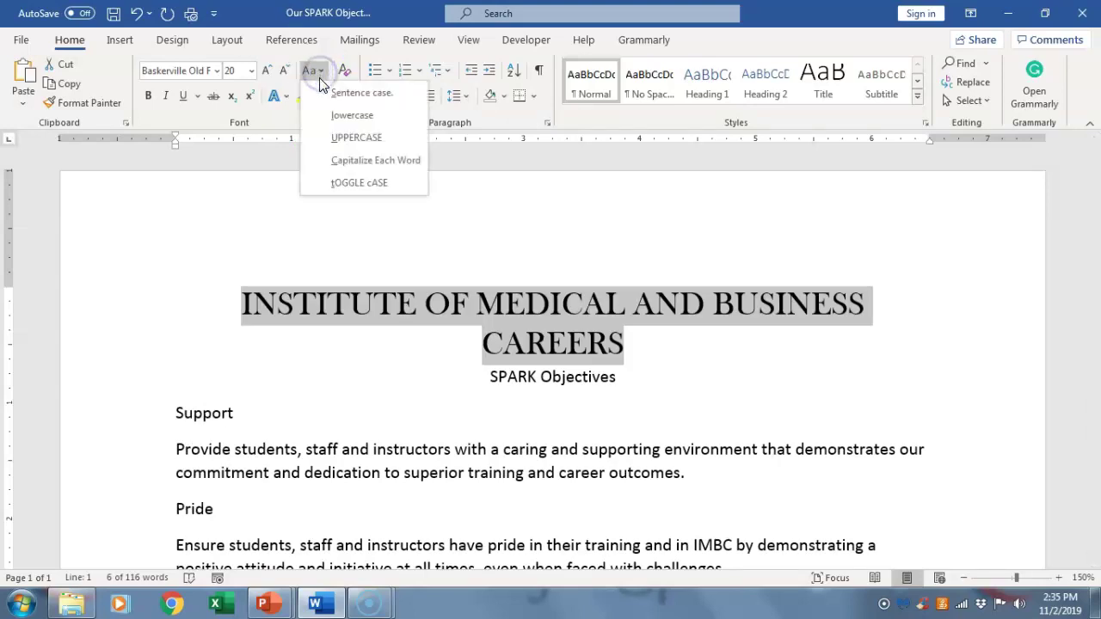
left_click(330, 159)
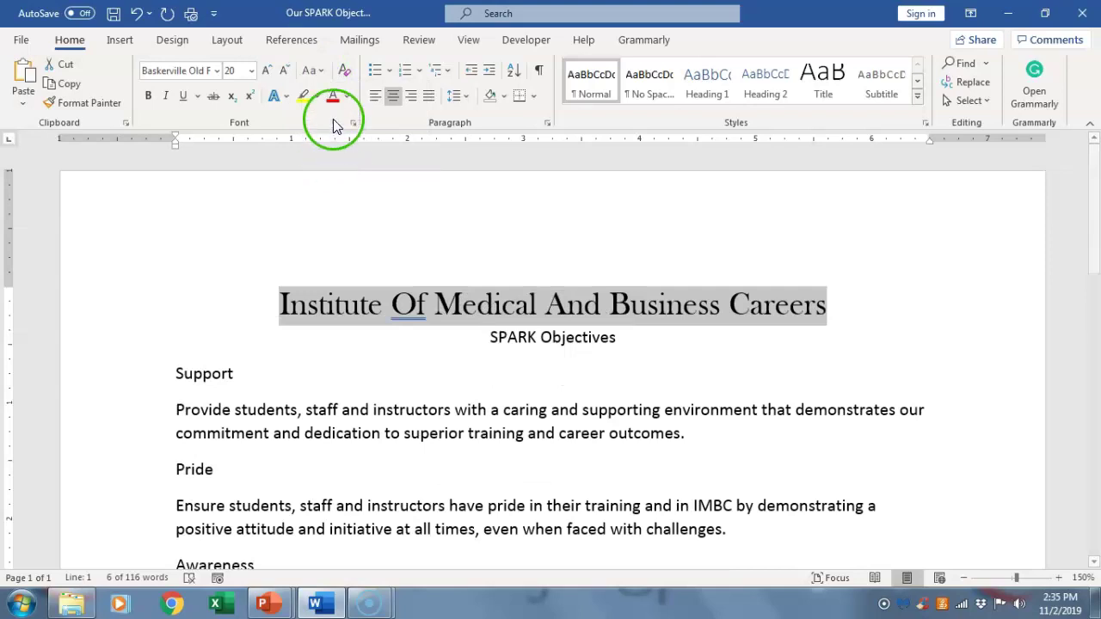
left_click(319, 73)
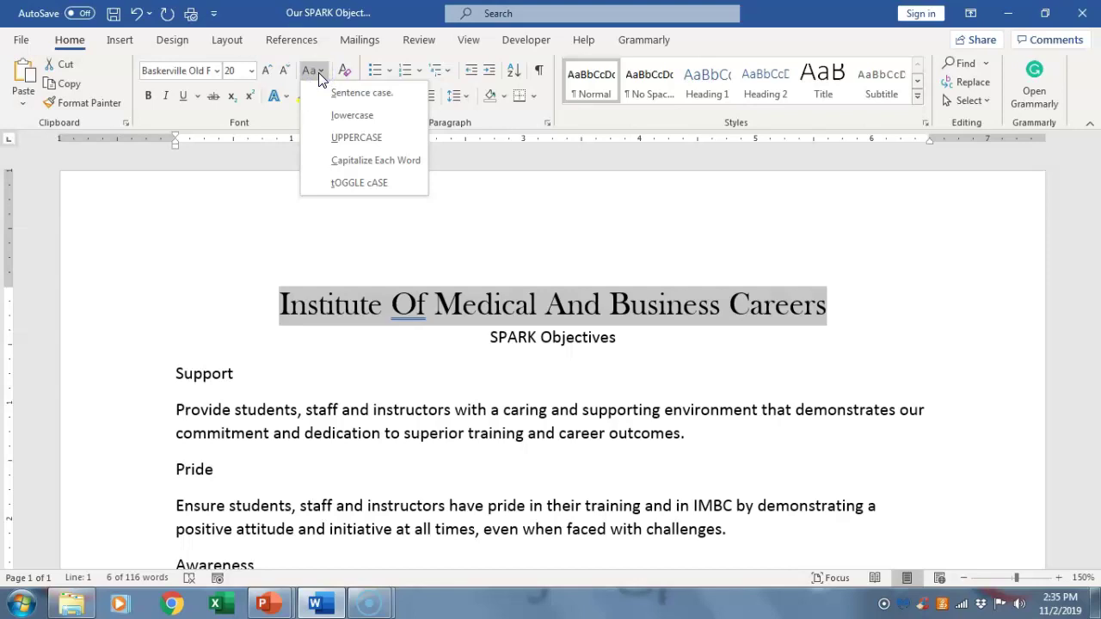
left_click(315, 73)
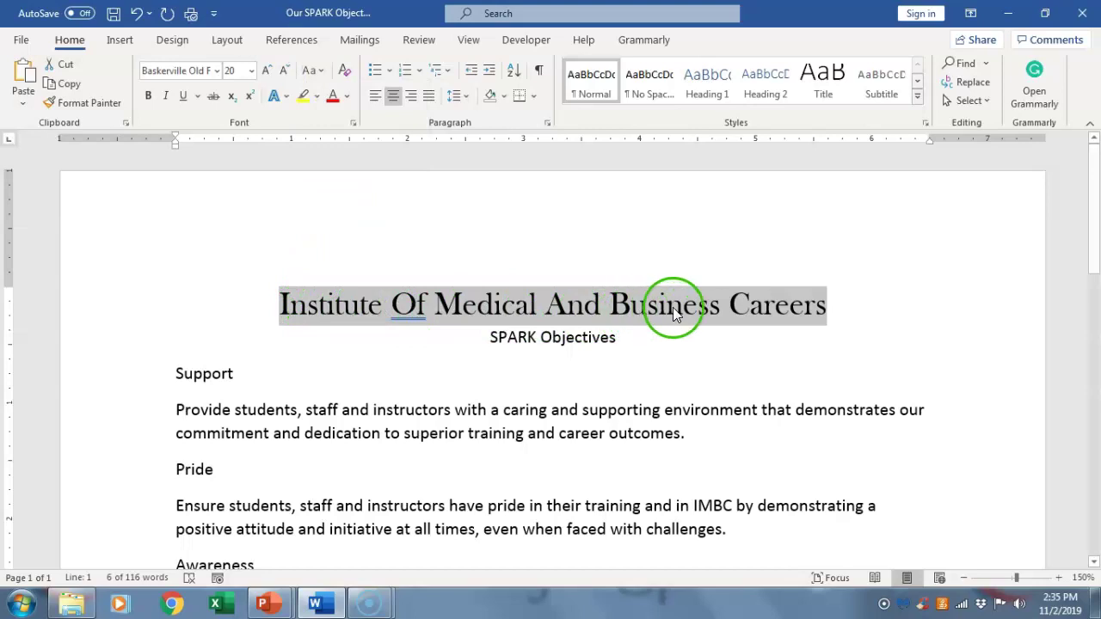
Step: Color the title line dark gold and right-align the paragraph containing the title and SPARK Objectives
left_click(347, 98)
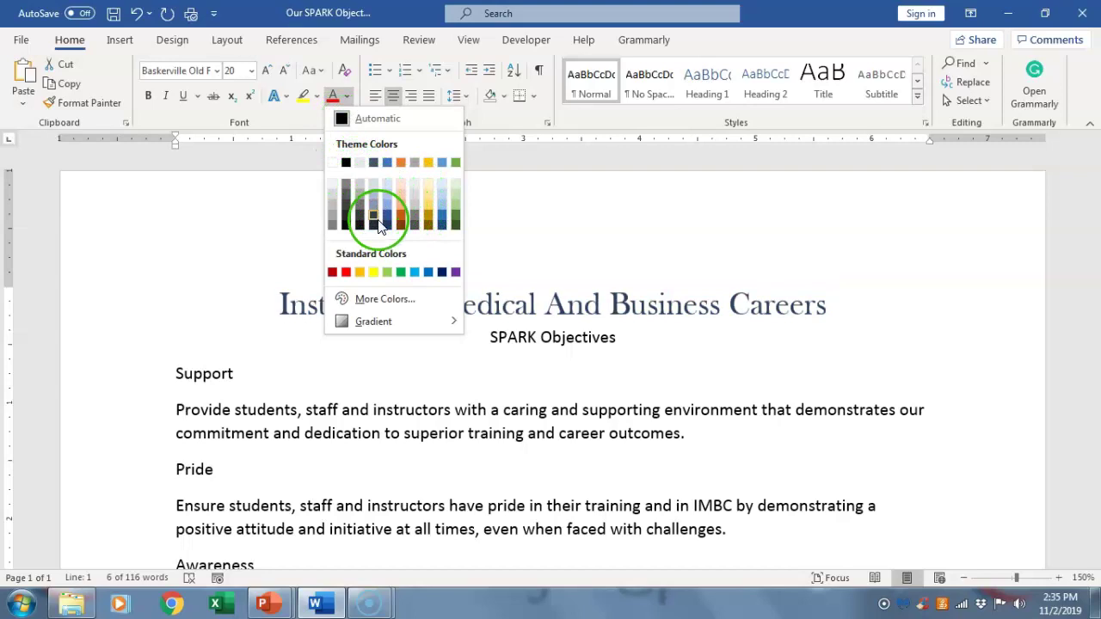
left_click(424, 210)
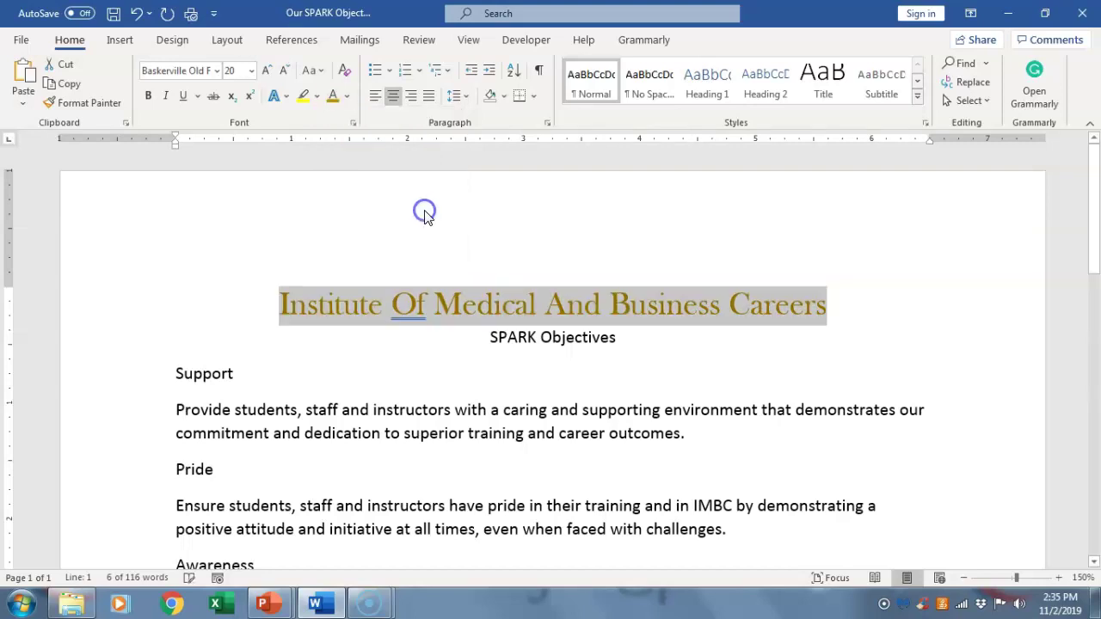
left_click(507, 337)
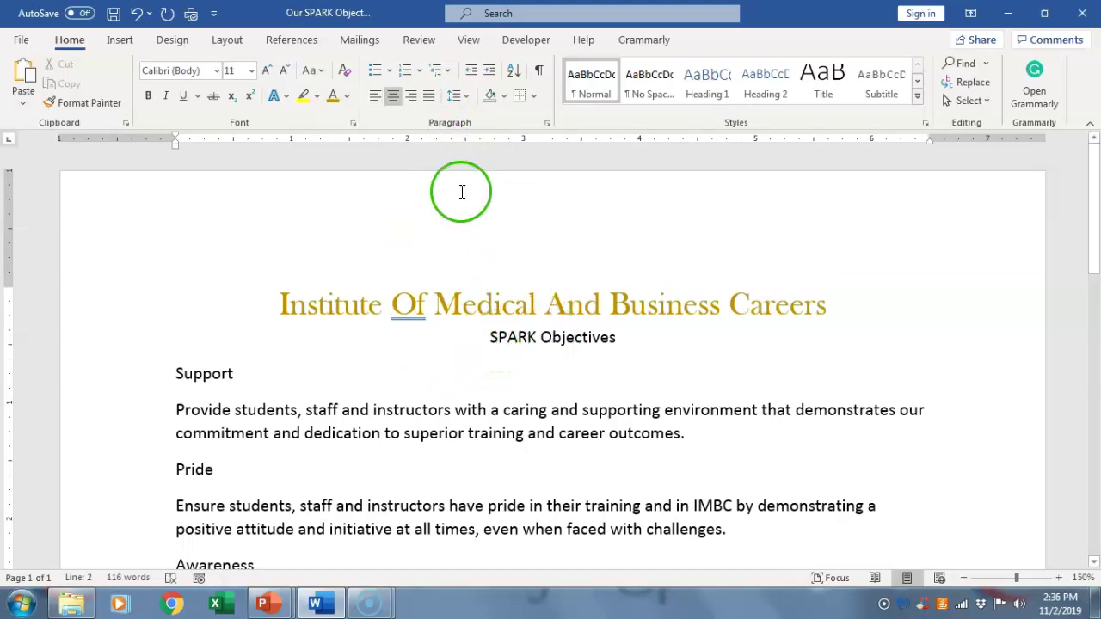
left_click(412, 94)
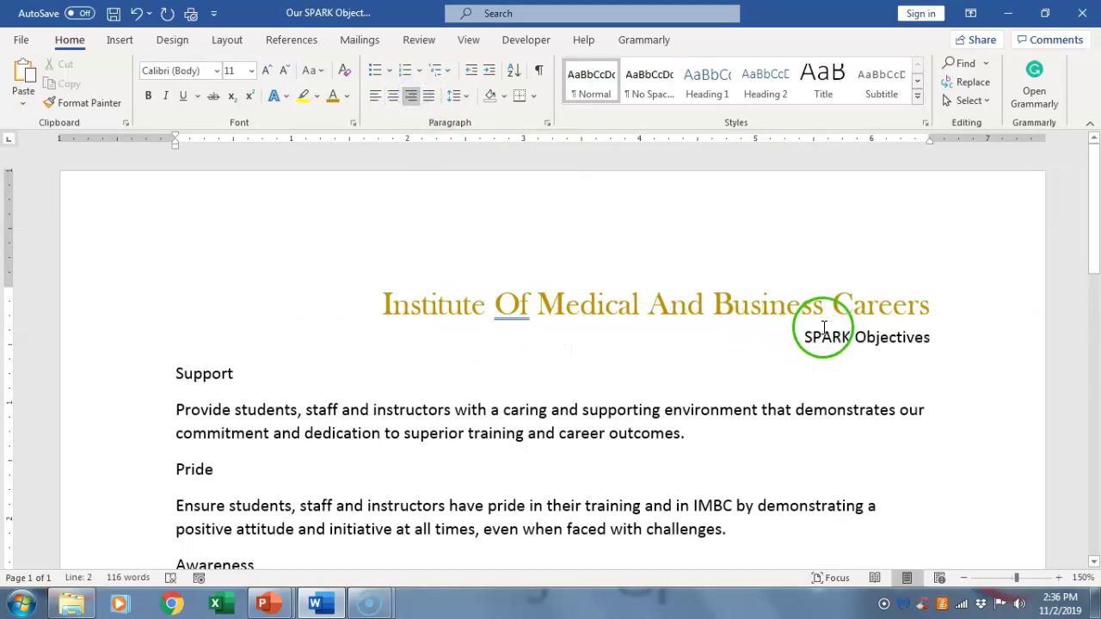
Step: Set the font size of the SPARK Objectives line to 20
left_click_drag(805, 334, 911, 329)
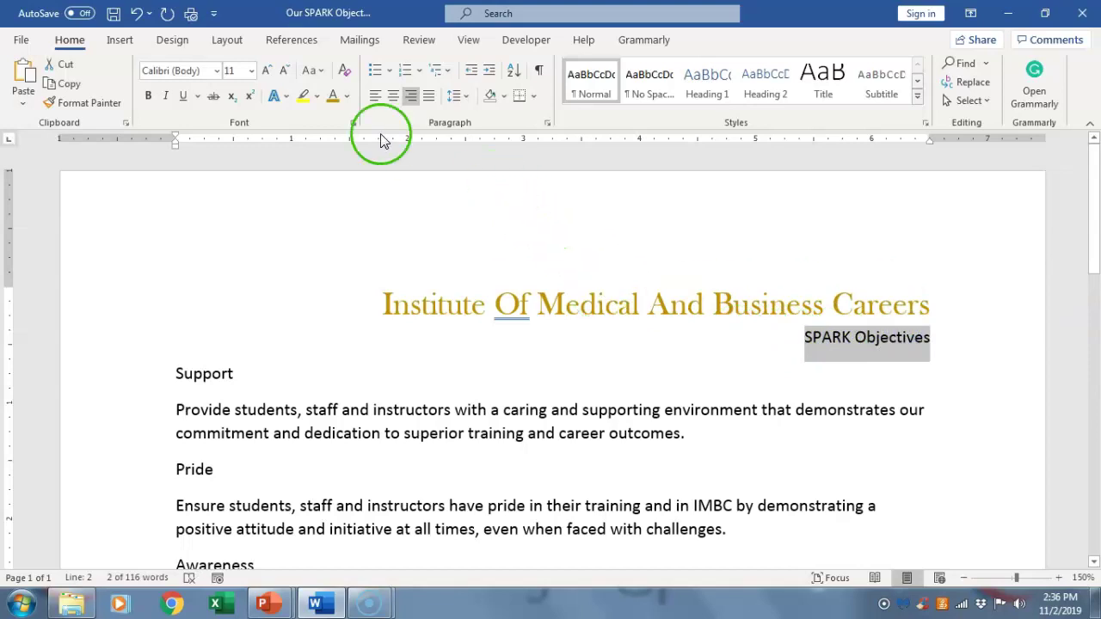
left_click(284, 95)
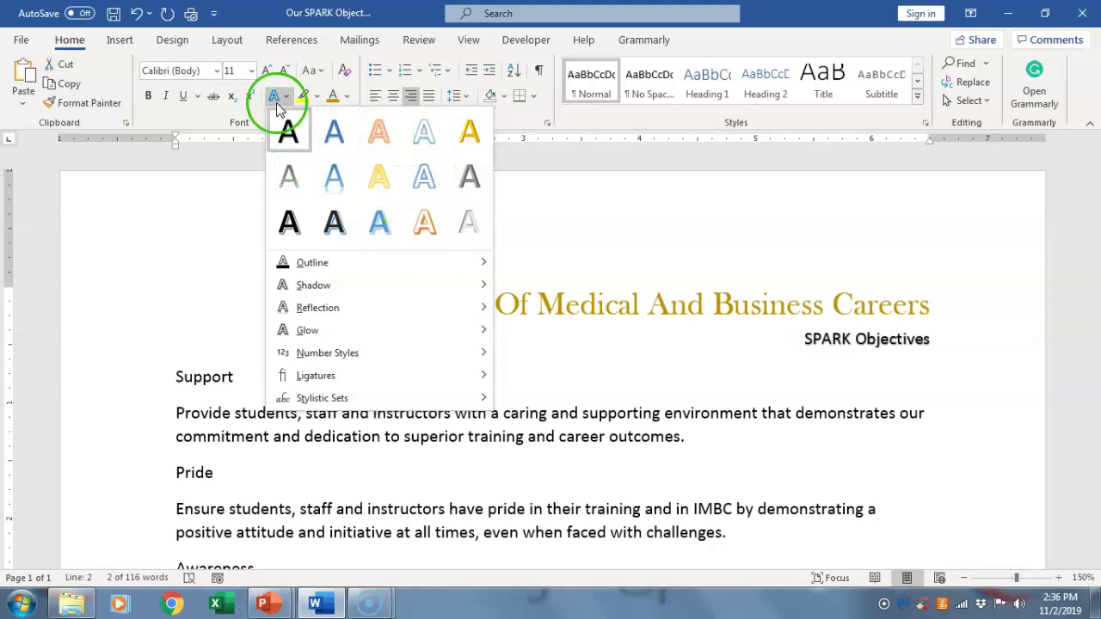
left_click(252, 72)
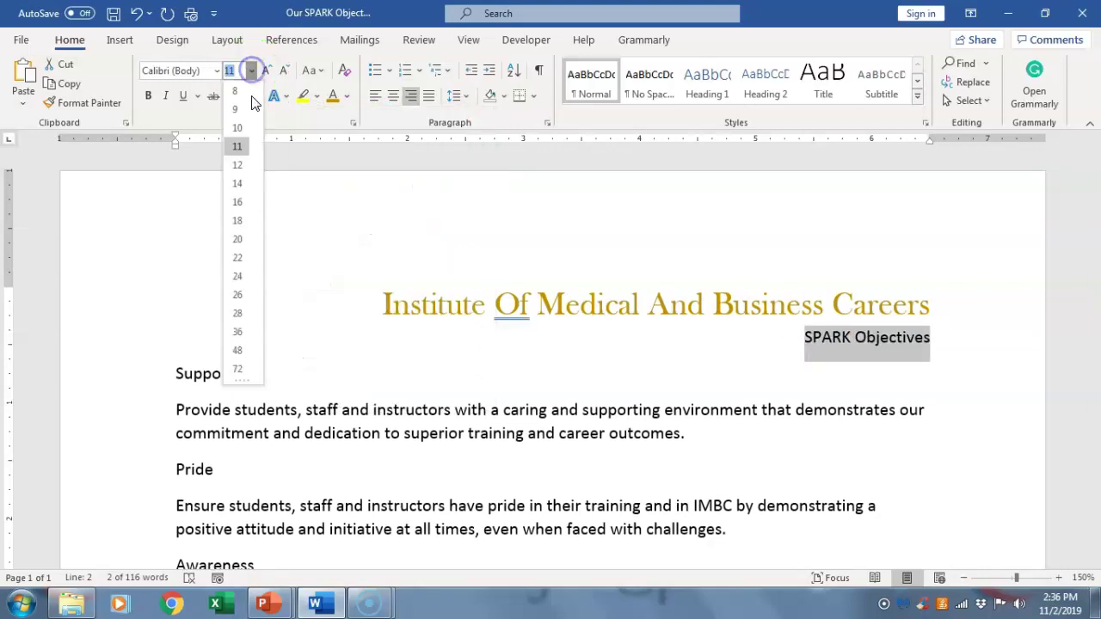
left_click(238, 237)
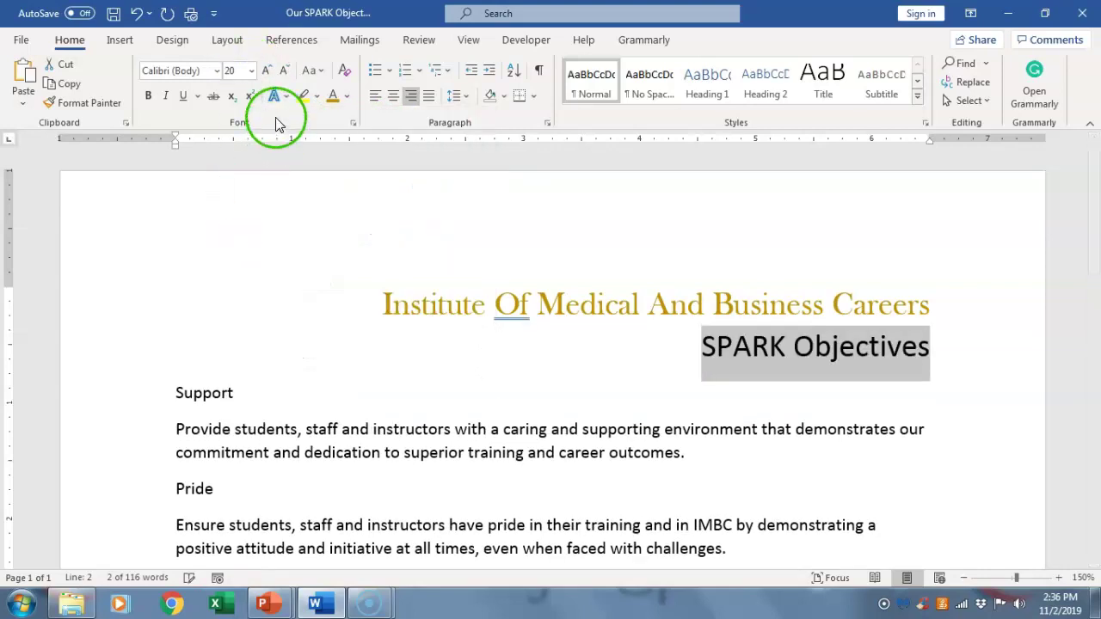
Step: Preview outline, shadow and glow text effects on the SPARK Objectives line, and apply the center reflection variation
left_click(287, 100)
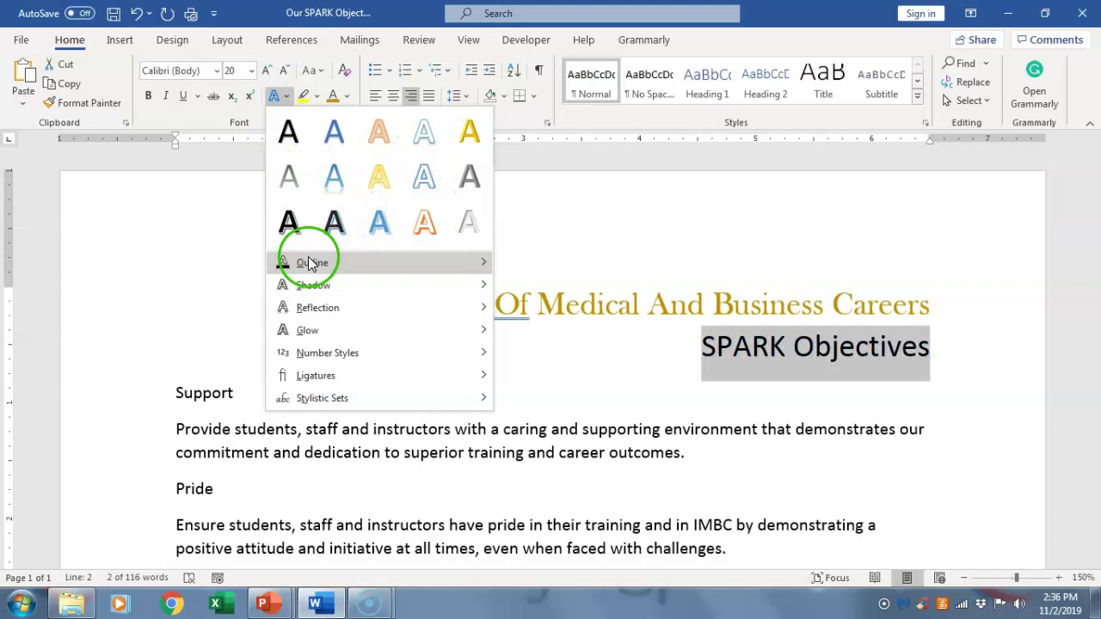
mouse_move(308, 260)
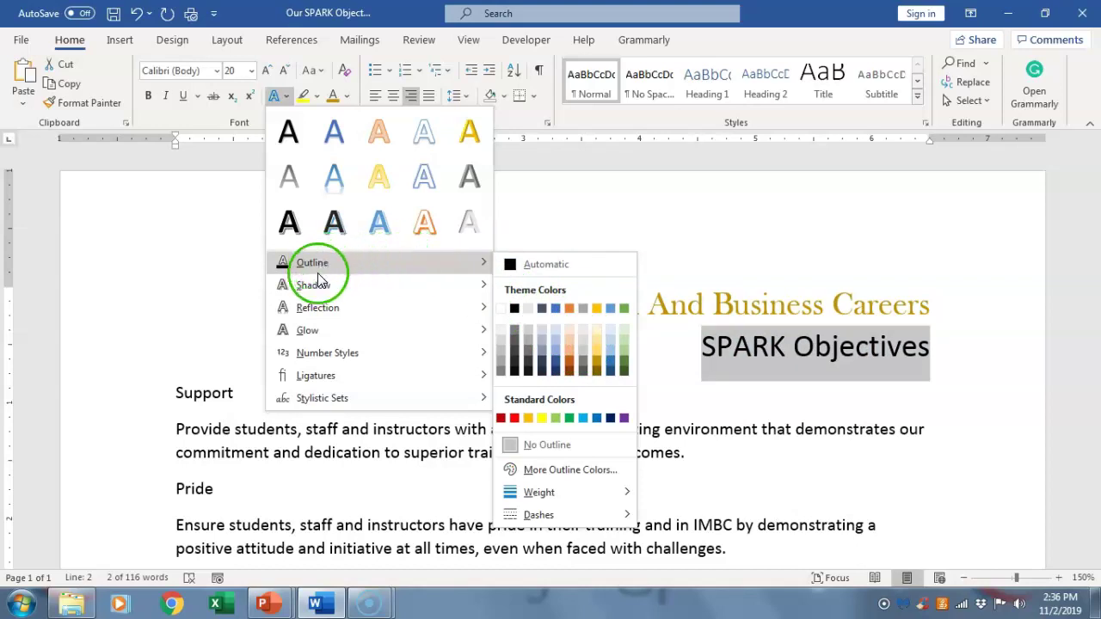
mouse_move(315, 291)
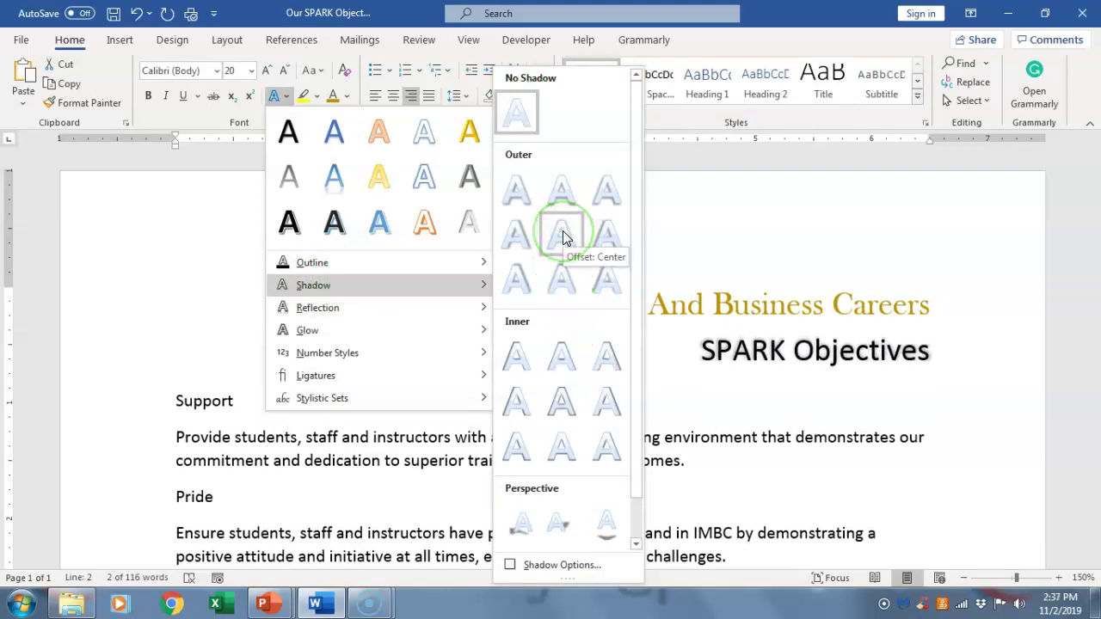
left_click(516, 276)
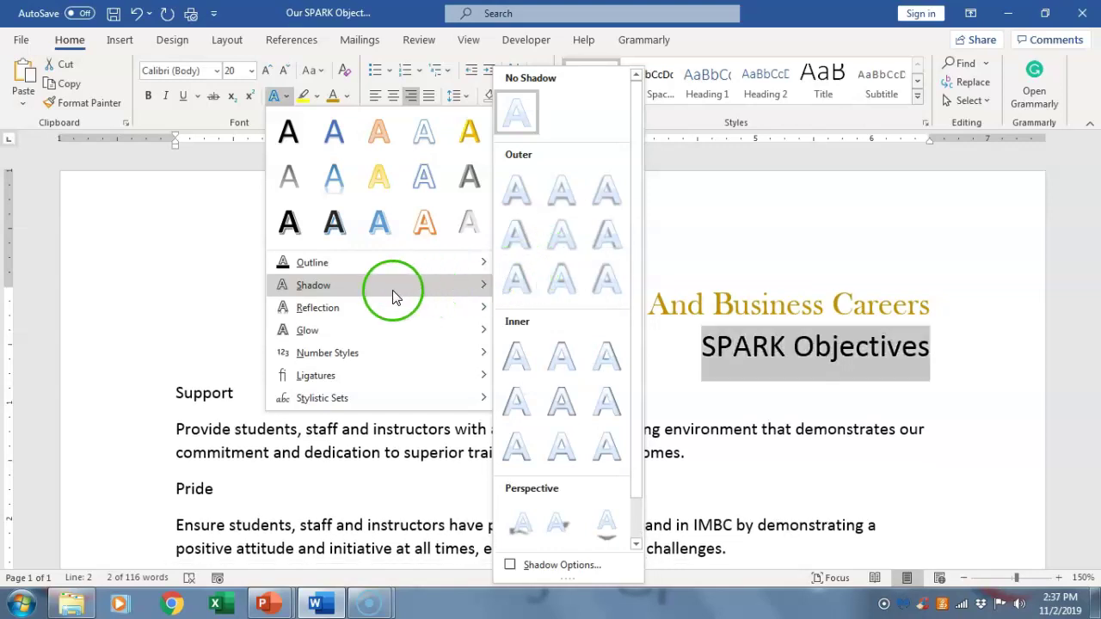
left_click(333, 313)
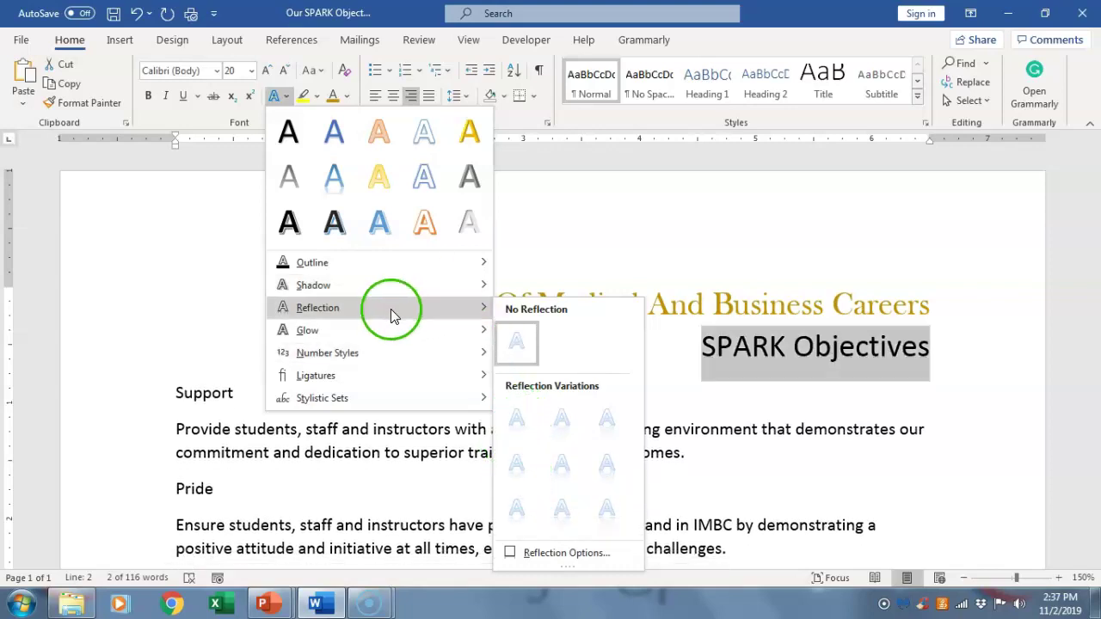
mouse_move(349, 338)
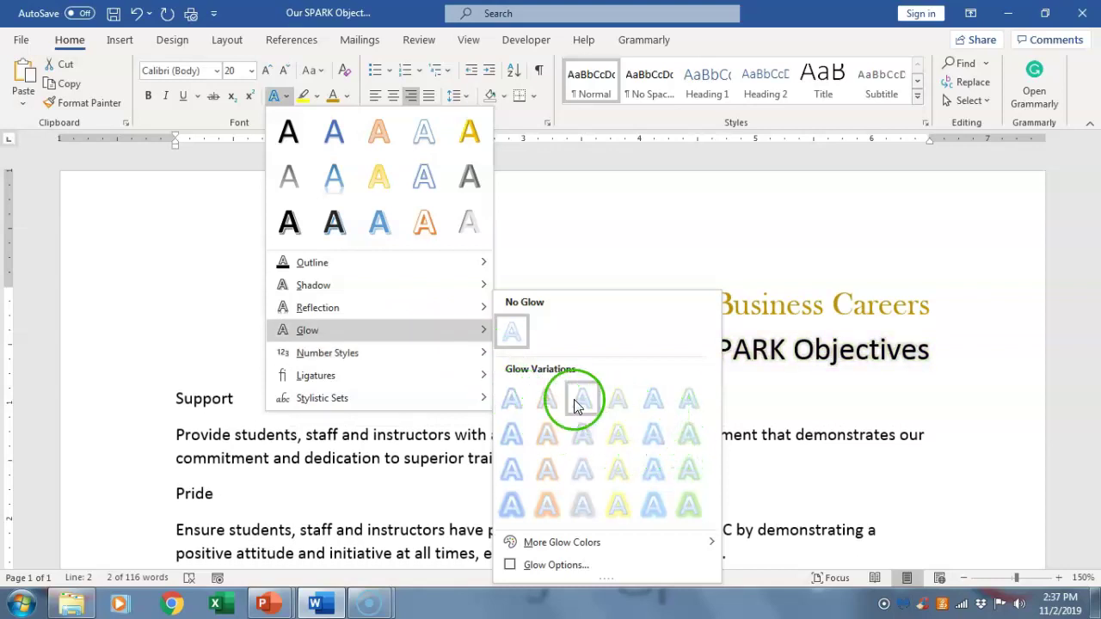
mouse_move(336, 308)
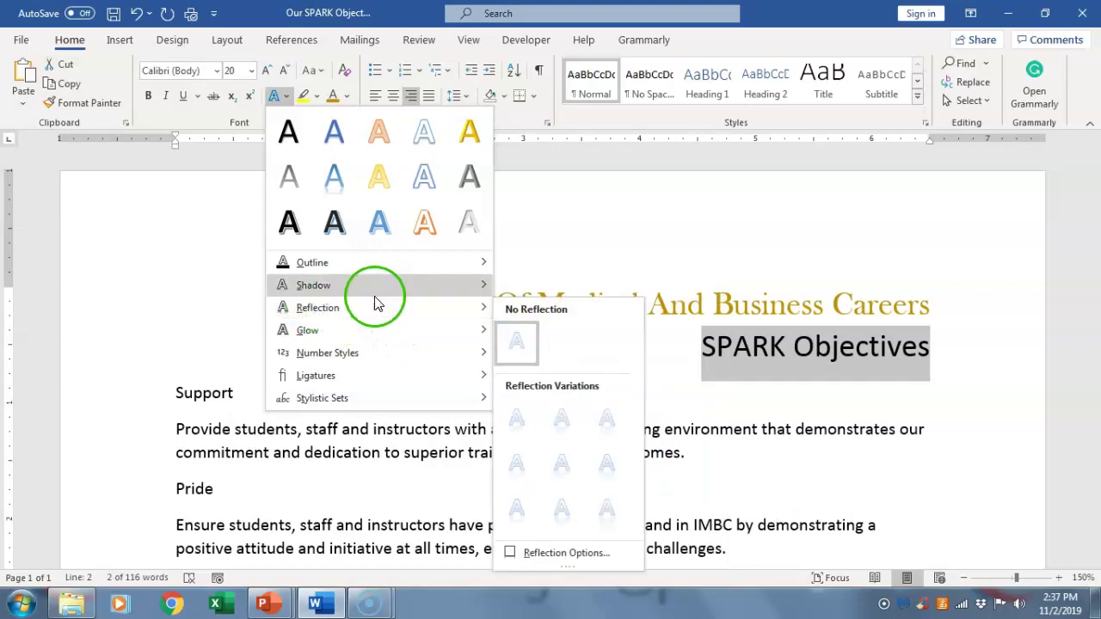
left_click(562, 463)
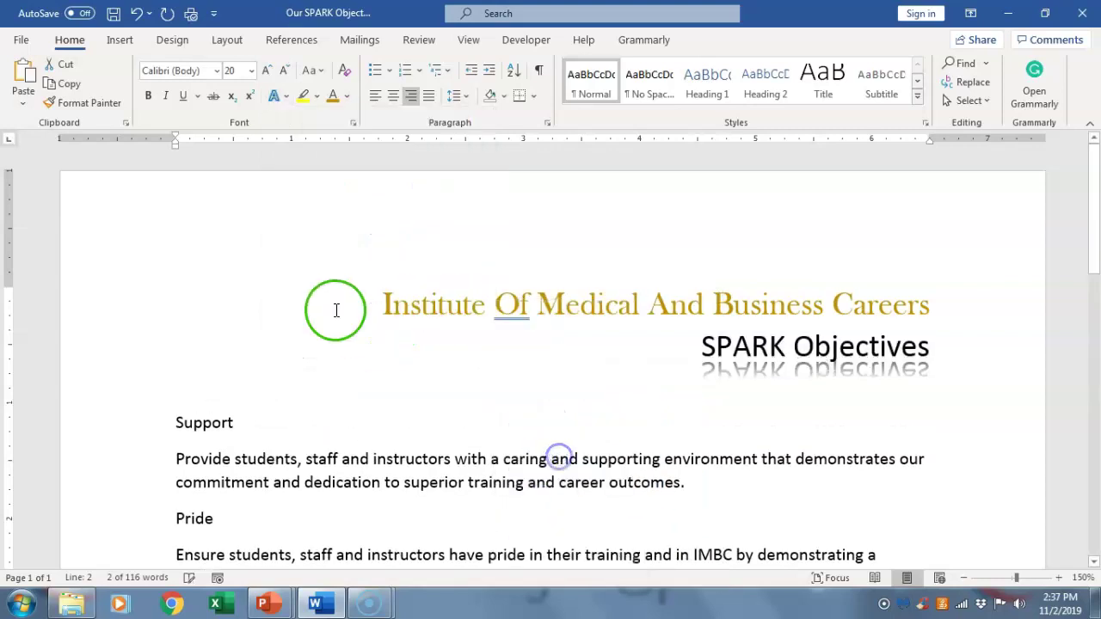
Step: Set the font size of the Support heading to 14
triple_click(183, 422)
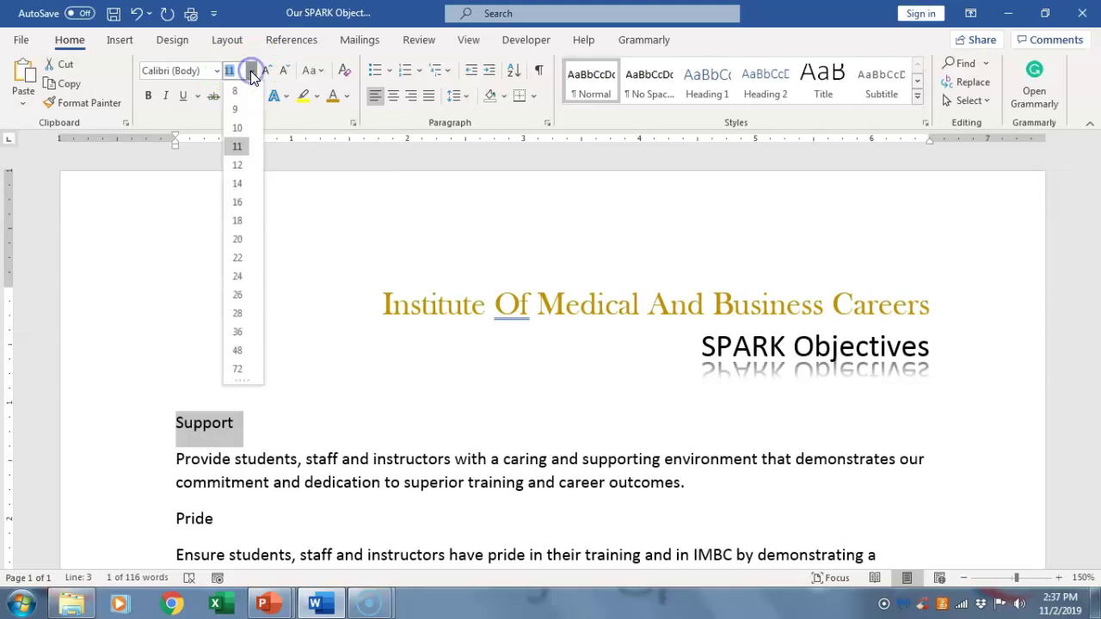
left_click(240, 184)
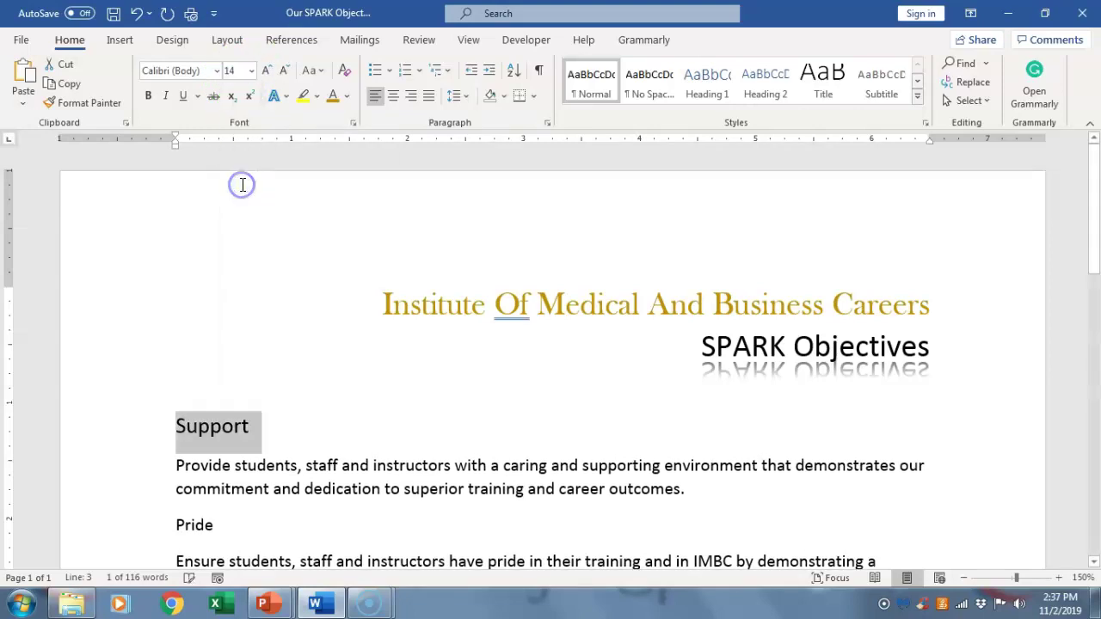
Step: Try bold, italic and underline on the Support heading, removing each one again
left_click(148, 97)
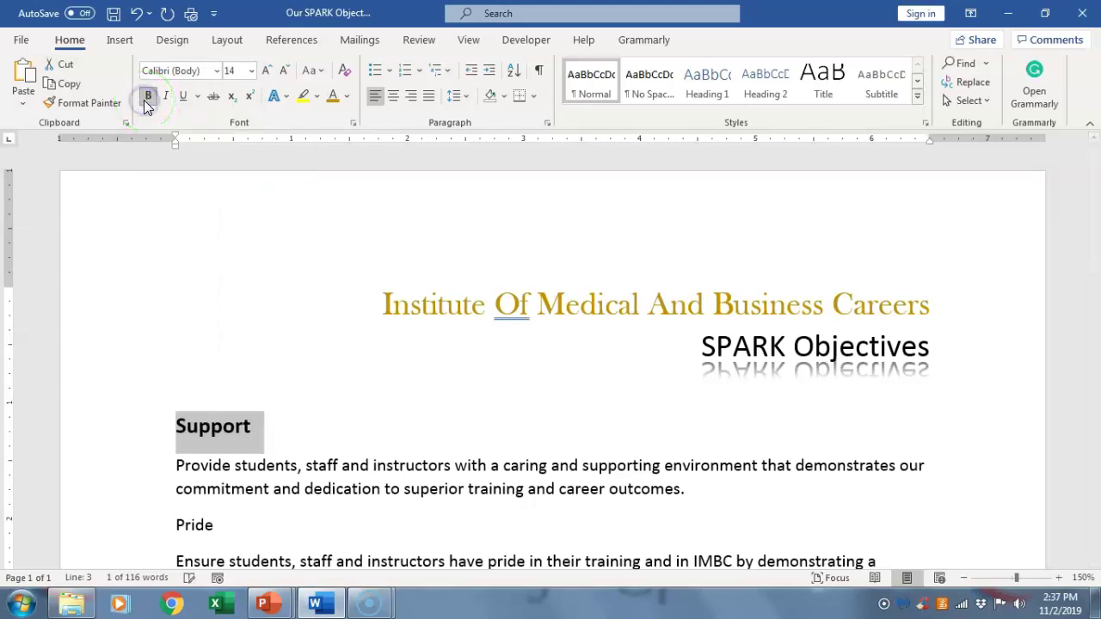
left_click(146, 97)
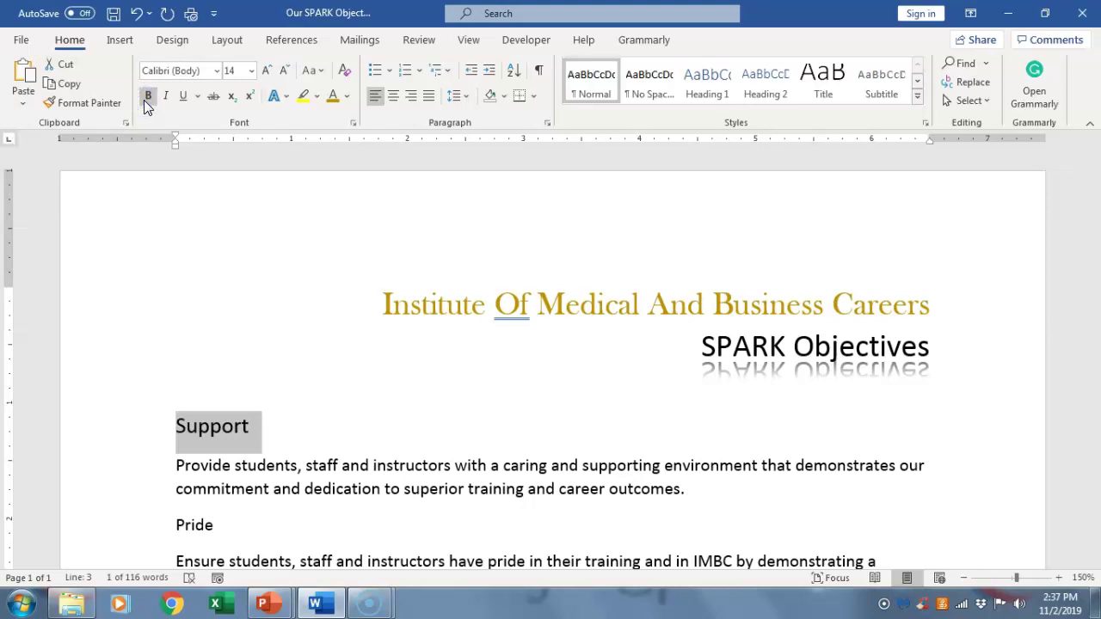
left_click(166, 96)
left_click(166, 96)
left_click(180, 98)
left_click(181, 97)
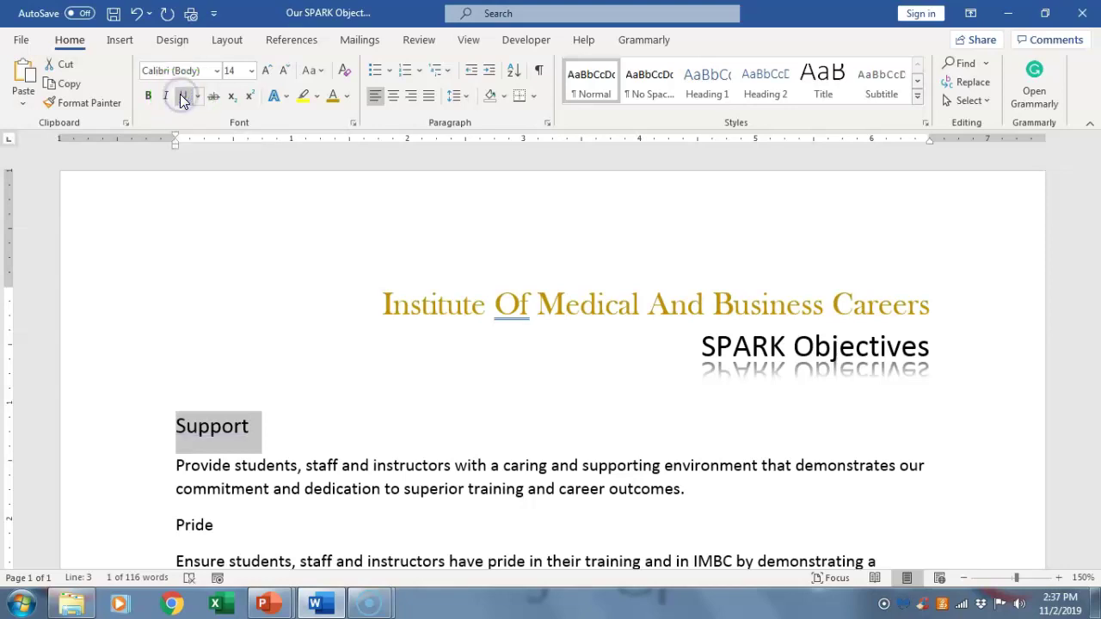
left_click(181, 98)
left_click(181, 98)
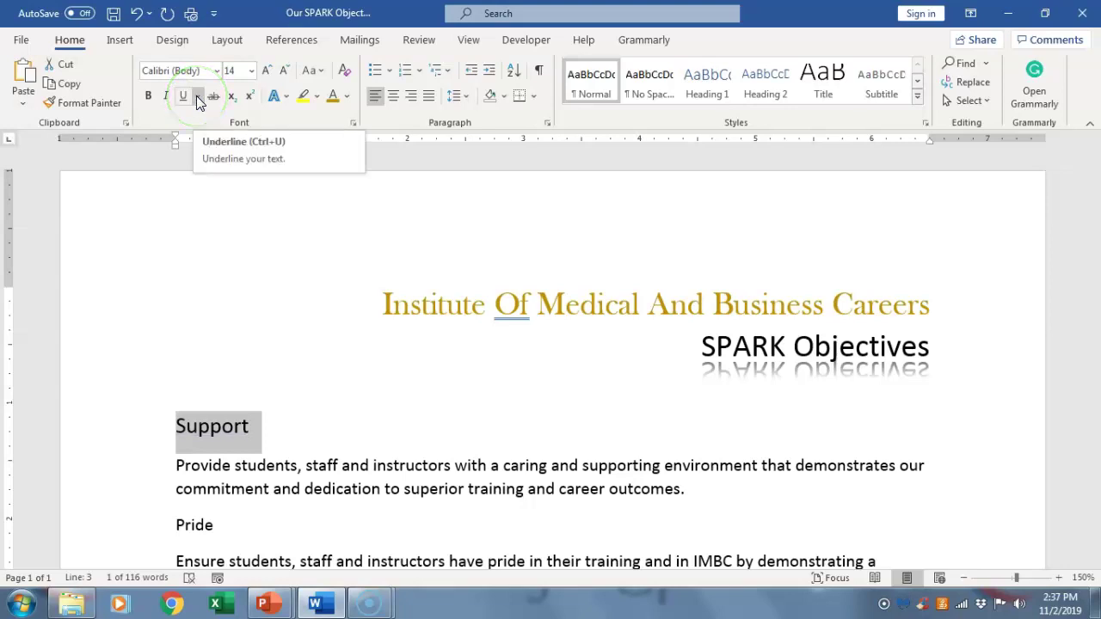
Step: Apply a thick underline to the Support heading and set the underline color to red
left_click(197, 95)
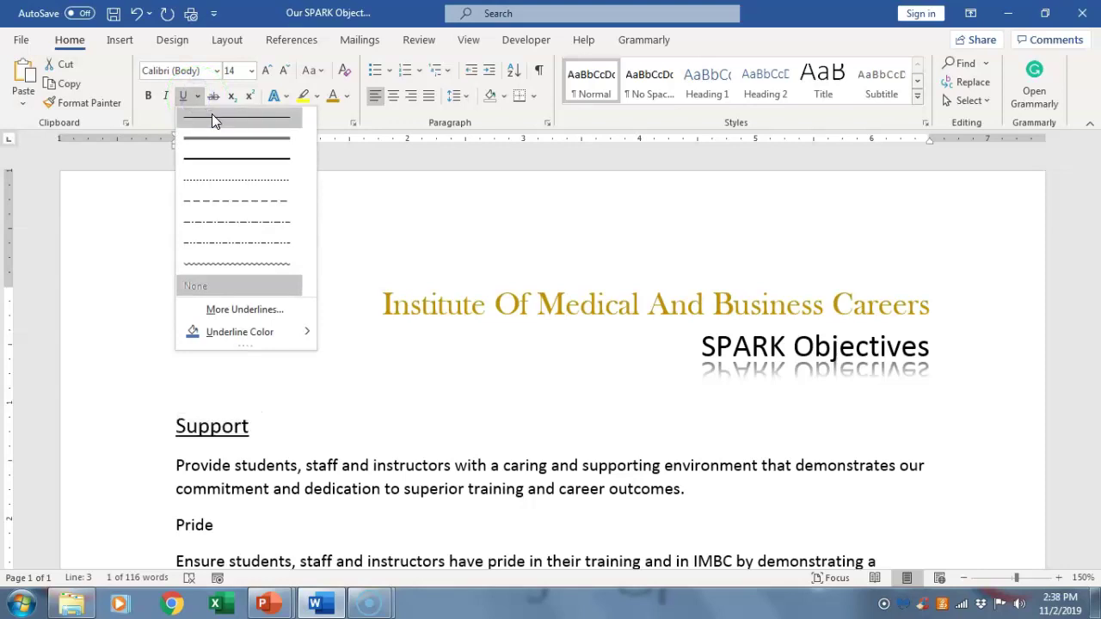
left_click(219, 162)
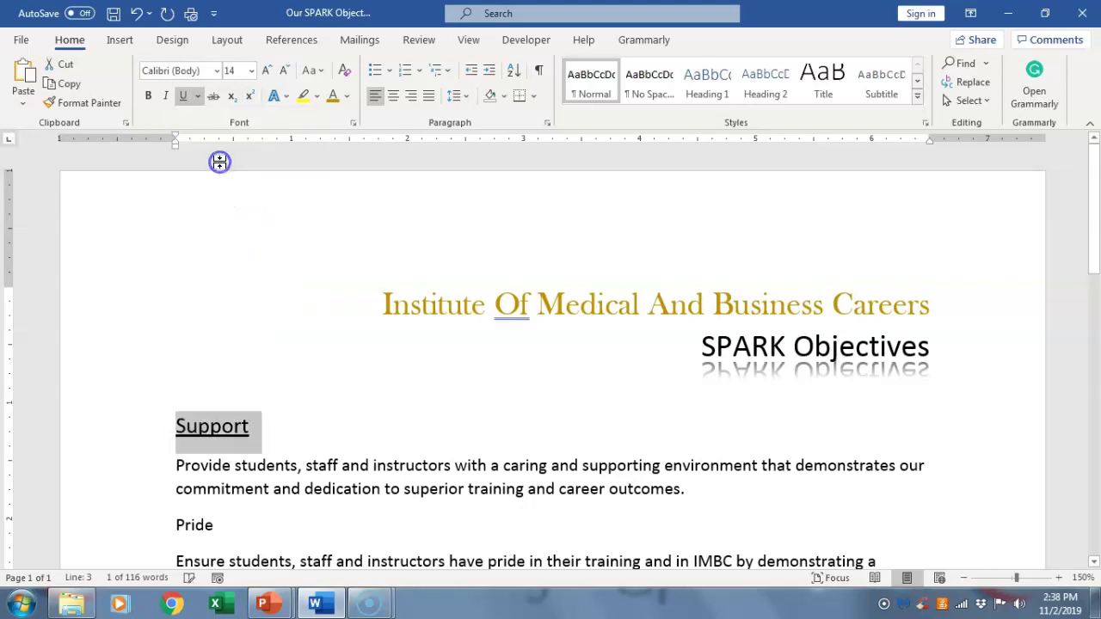
left_click(199, 97)
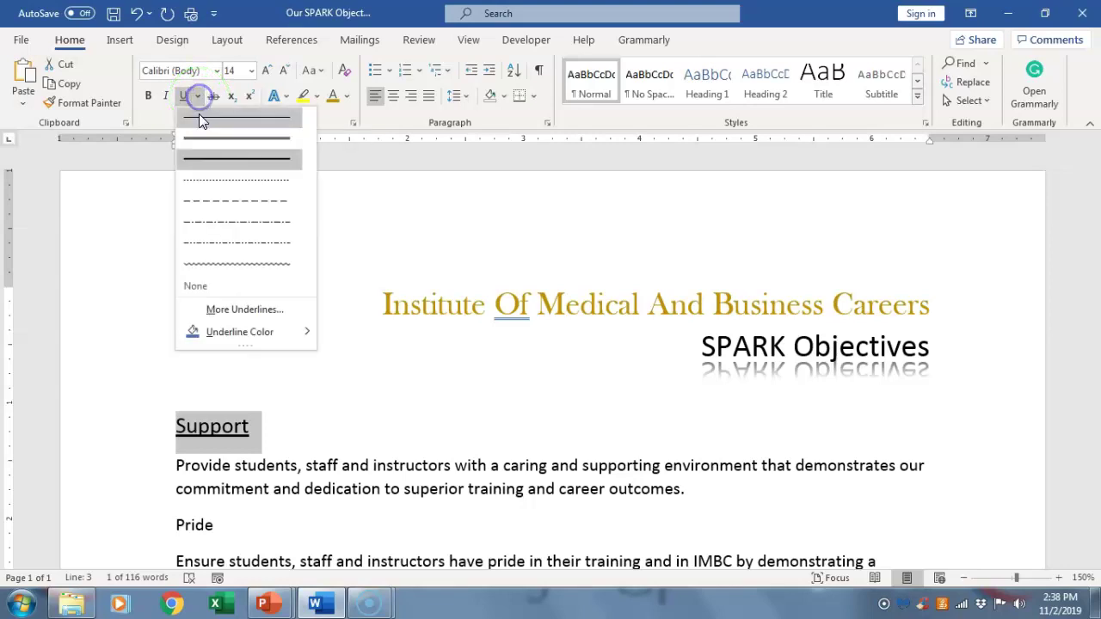
left_click(228, 332)
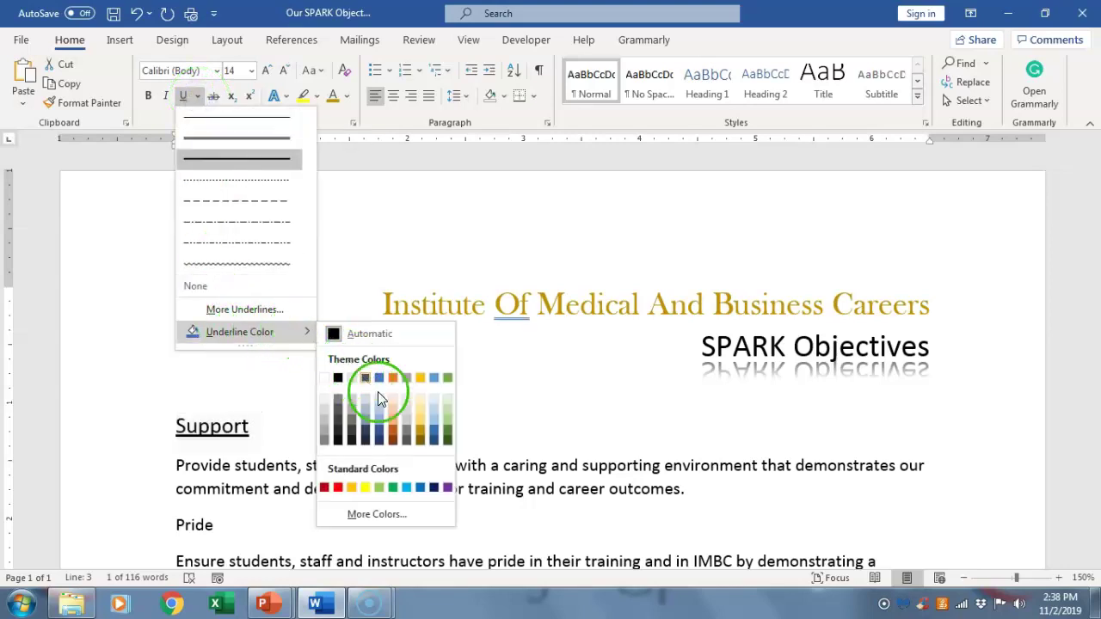
left_click(337, 487)
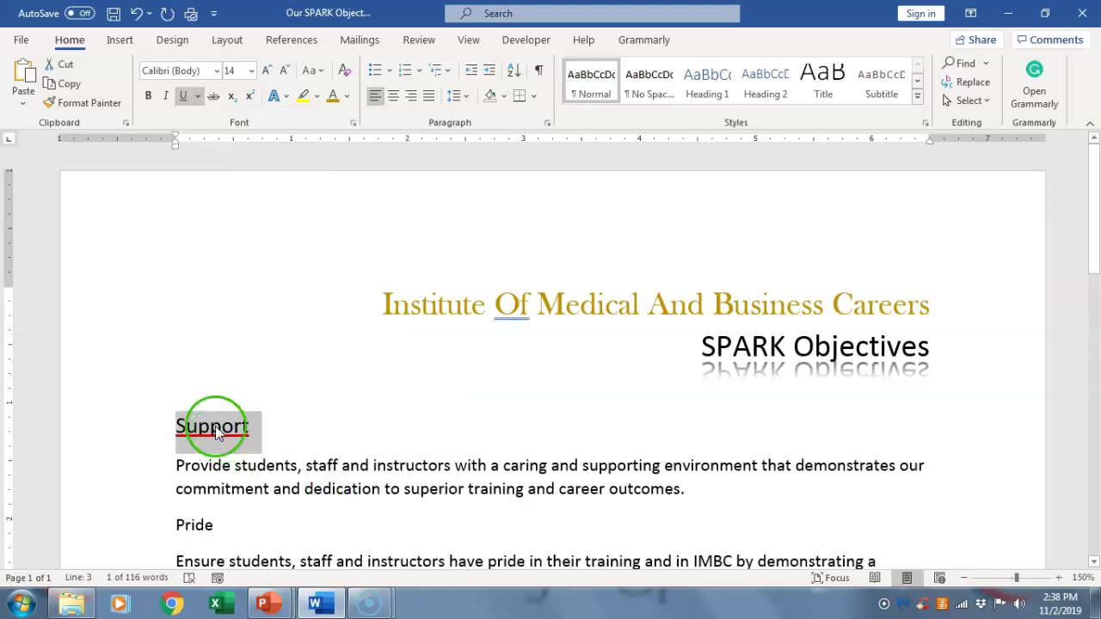
Step: Try a blue font color on the Support heading and undo it
left_click(348, 96)
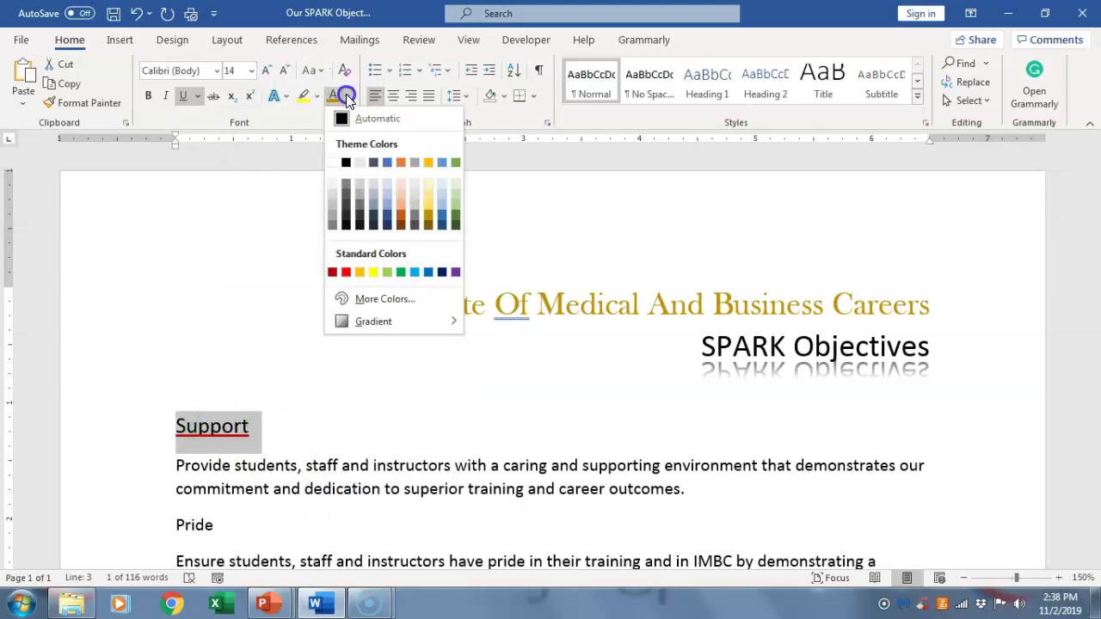
left_click(386, 165)
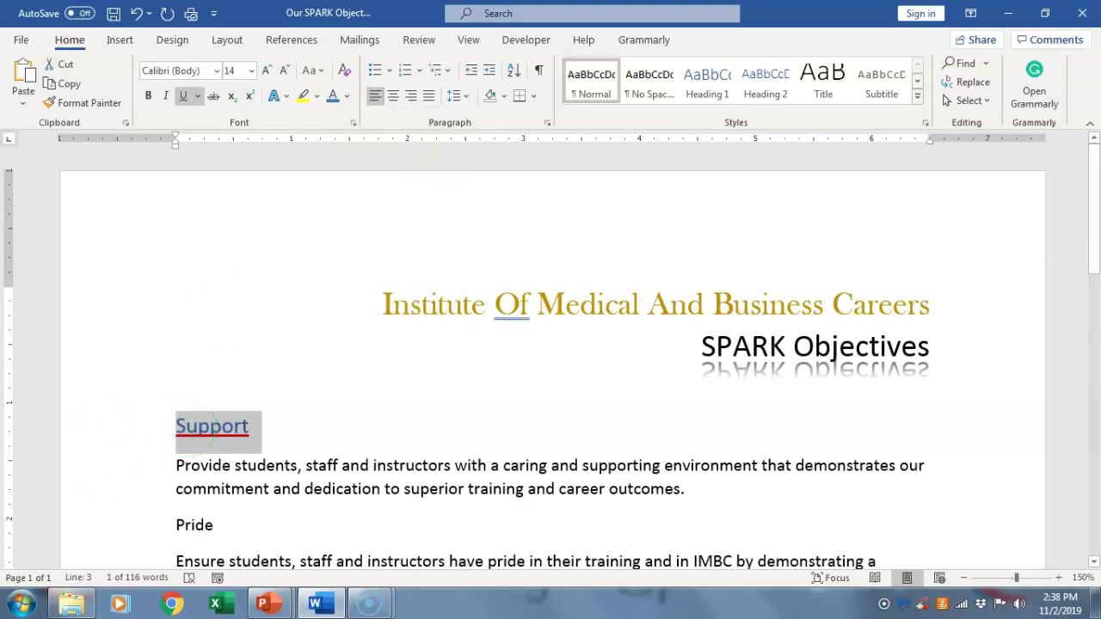
left_click(198, 430)
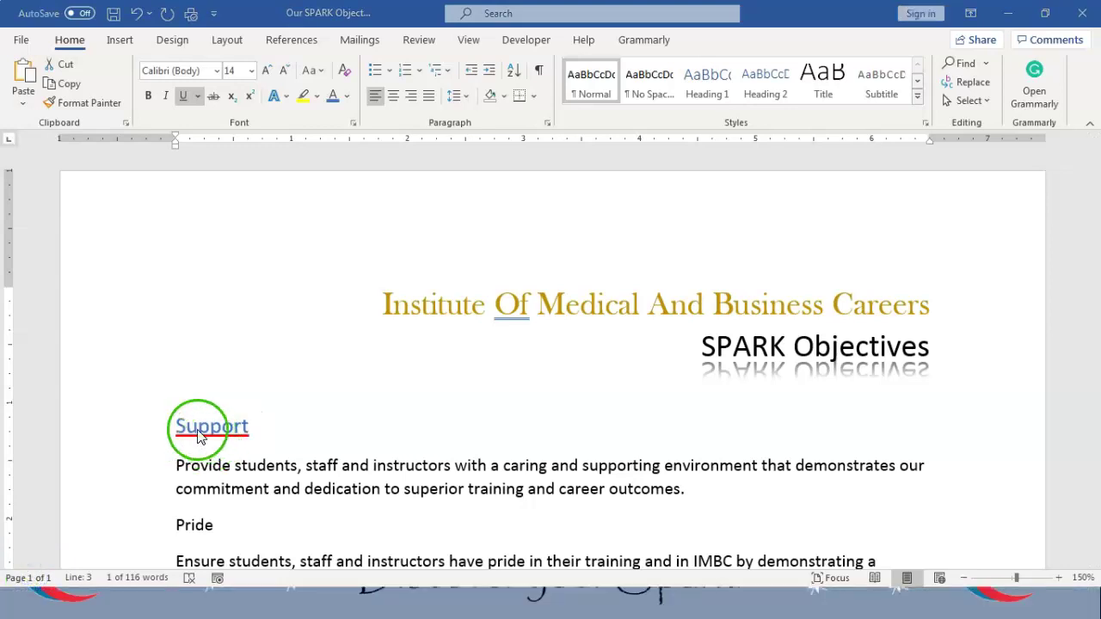
left_click(184, 101)
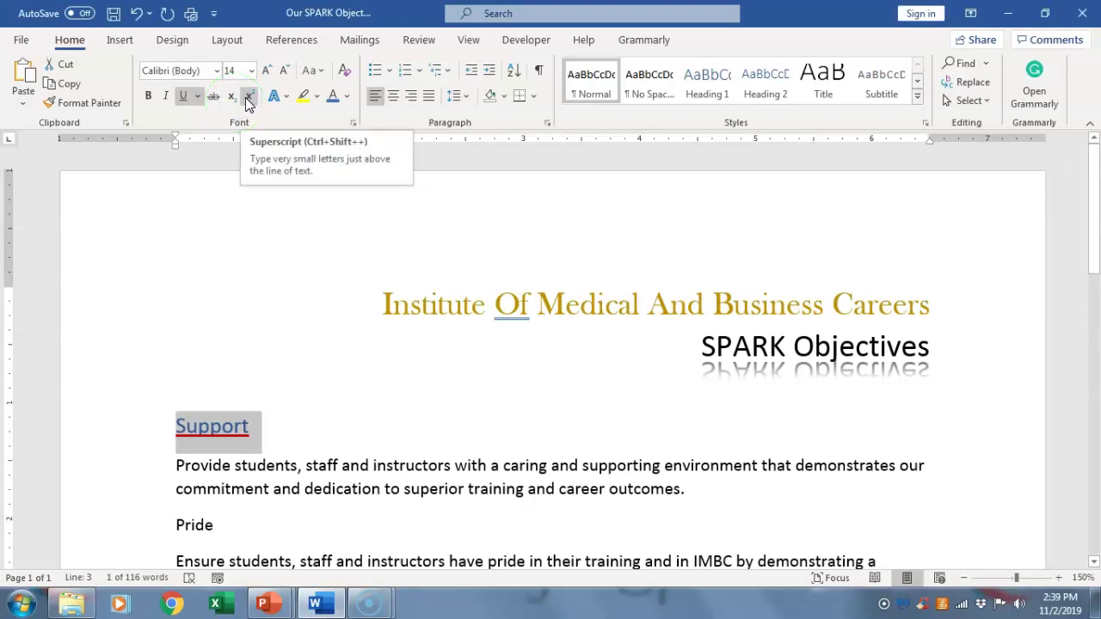
left_click(136, 13)
left_click(297, 430)
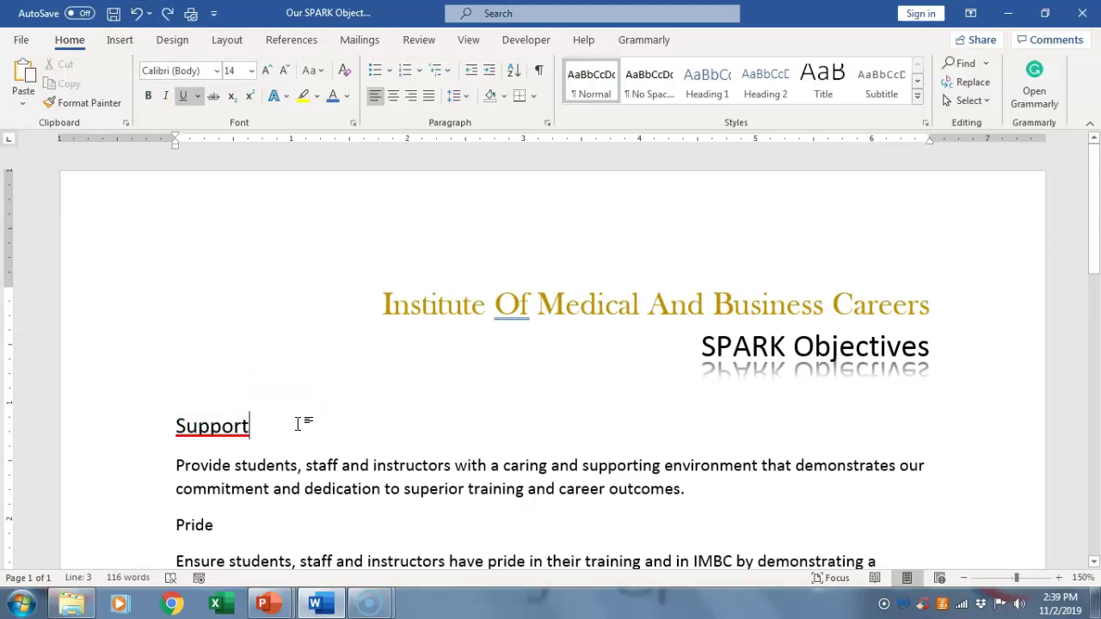
Step: Add the text H2O at the end of the document and format its 2 as subscript
key("ctrl+End")
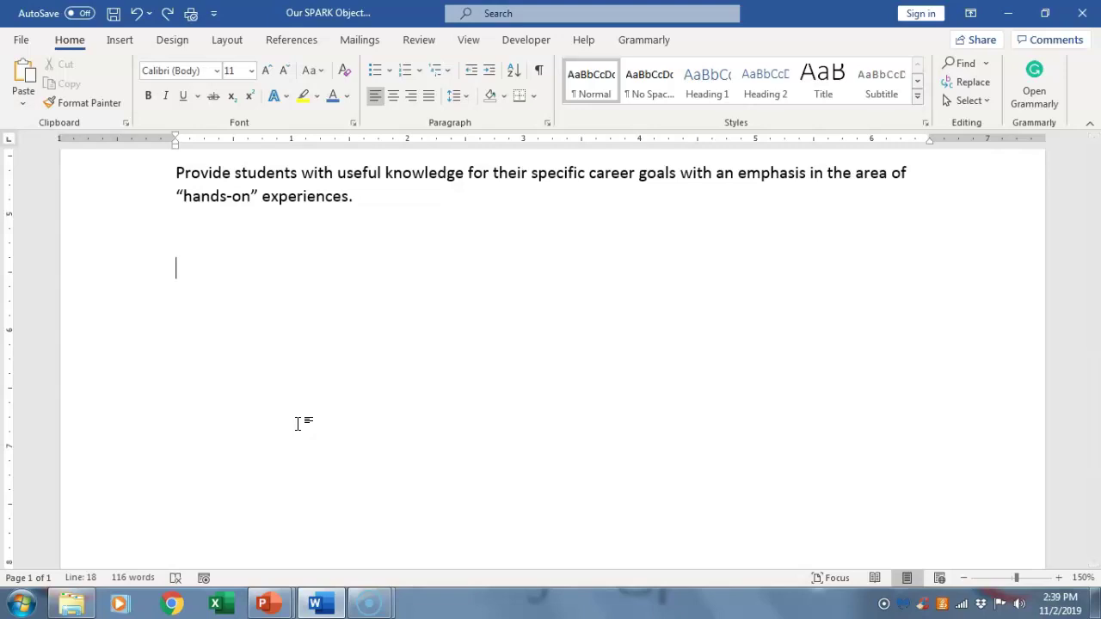
type("H2O")
left_click(203, 262)
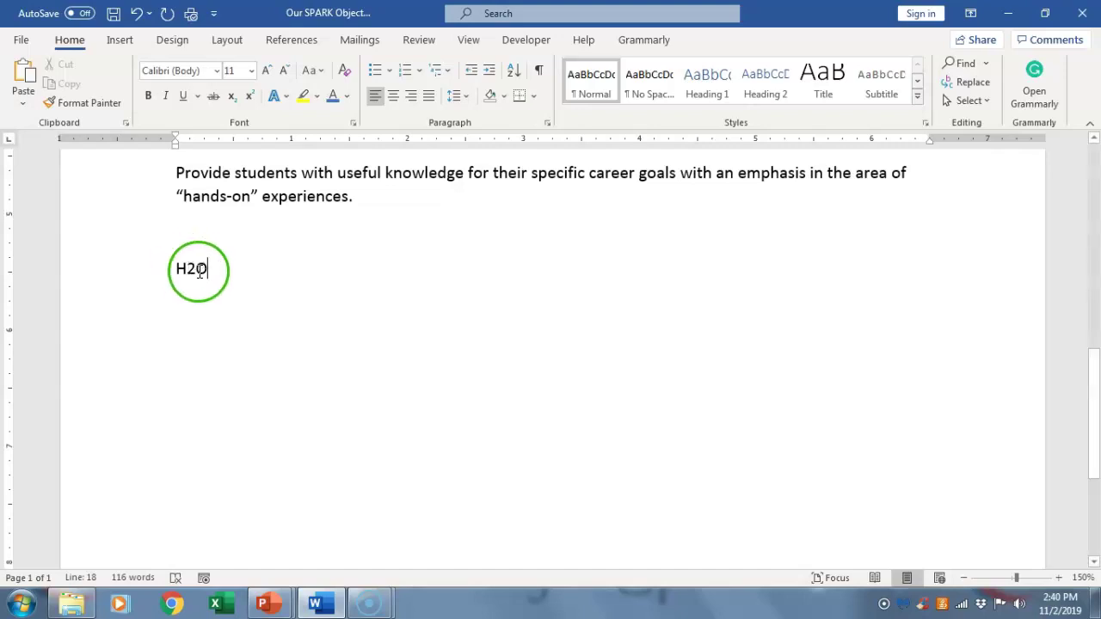
left_click_drag(186, 268, 193, 267)
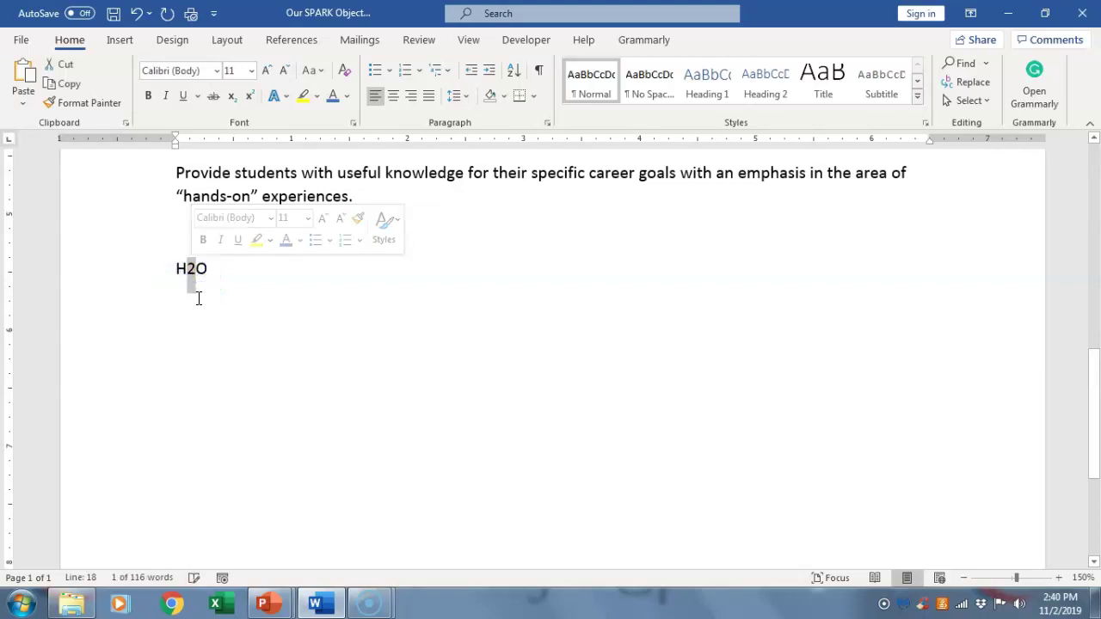
left_click(233, 97)
left_click(243, 270)
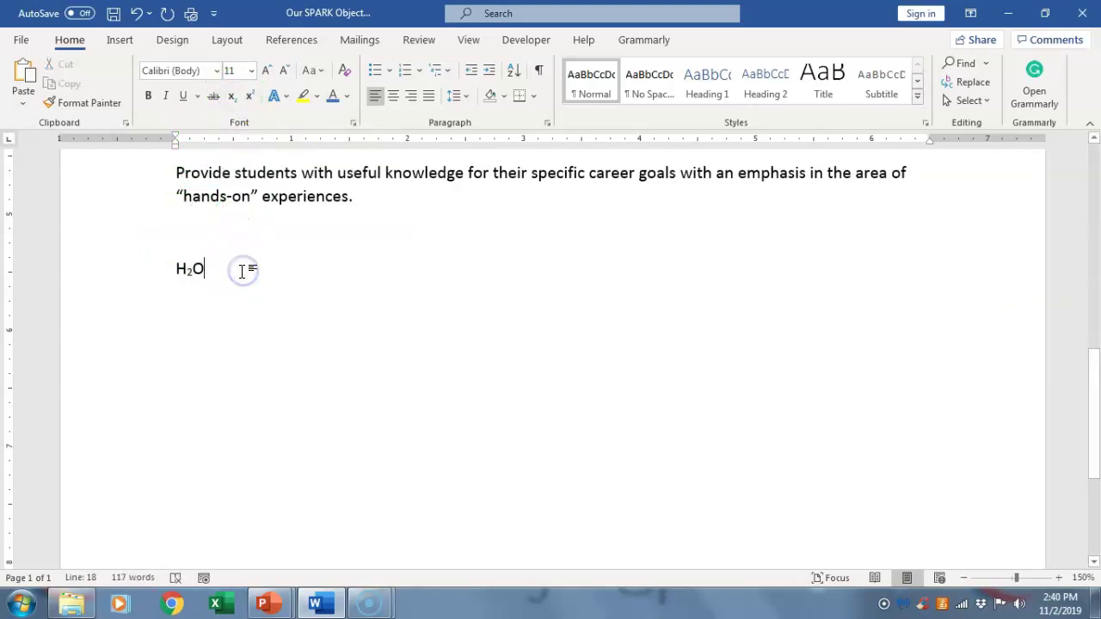
Step: Add a new line reading 1st below the H2O line
key("Return")
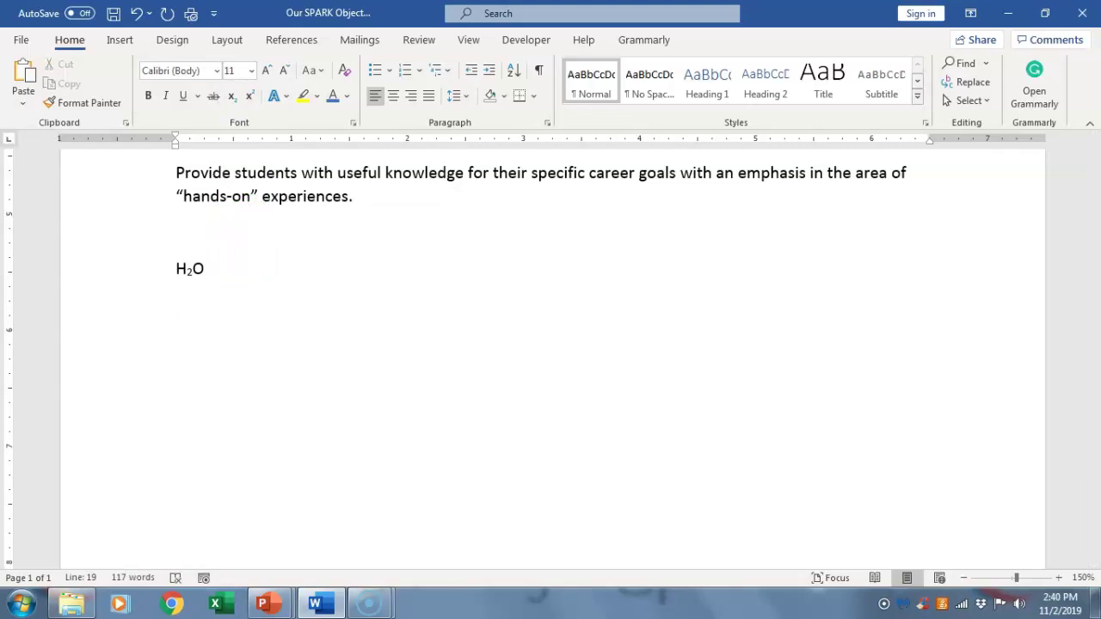
type("!")
key("BackSpace")
type("1")
type("st")
Step: Enter 105 on its own line below 1st and format its 5 as superscript
type("105")
left_click_drag(195, 348, 203, 344)
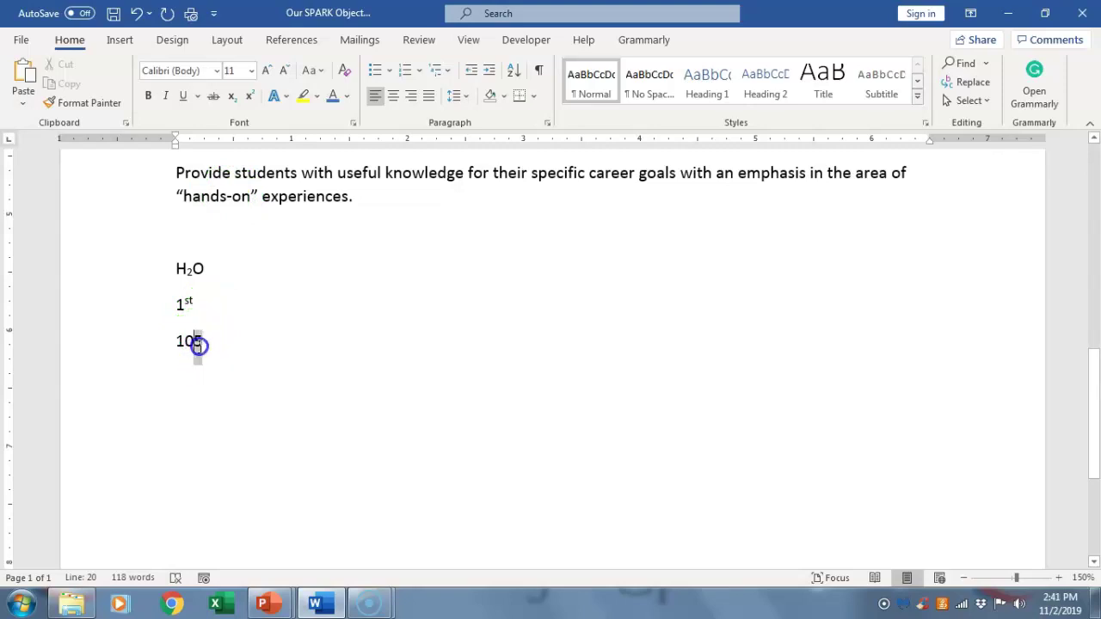
left_click(250, 100)
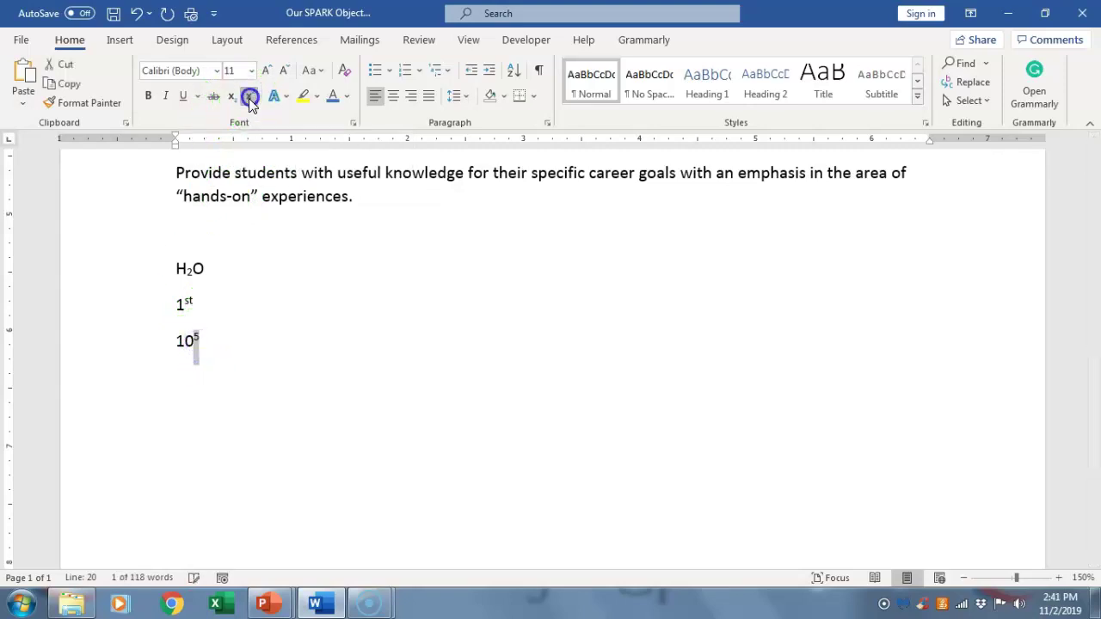
left_click(219, 347)
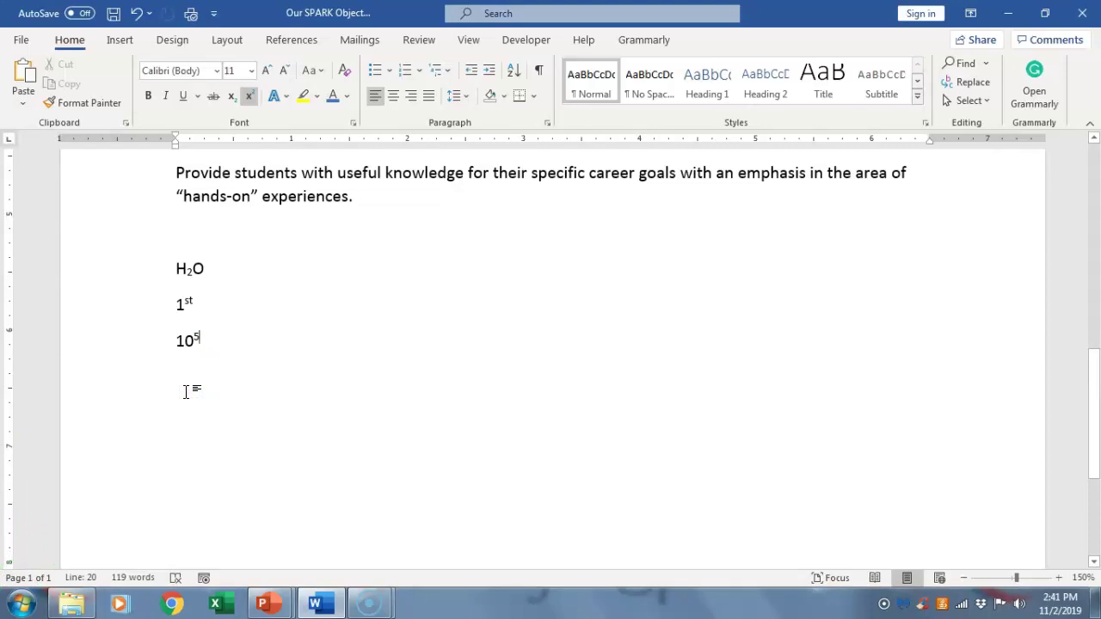
Step: Preview strikethrough on the Support heading in the Font dialog, clear it, and apply small caps instead
key("ctrl+Home")
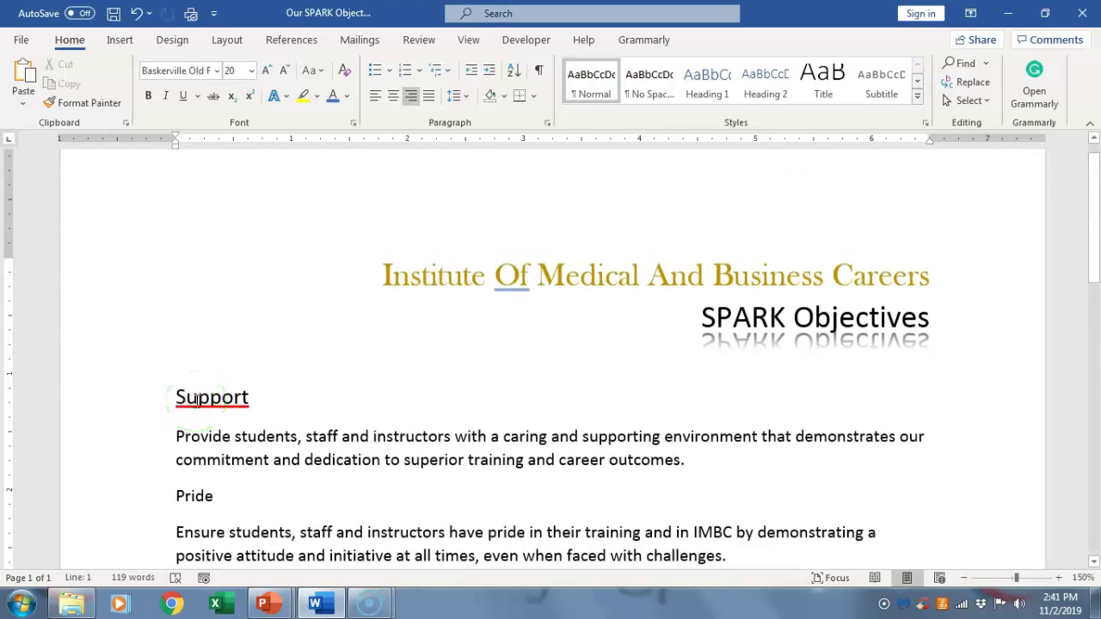
left_click(196, 400)
double_click(196, 401)
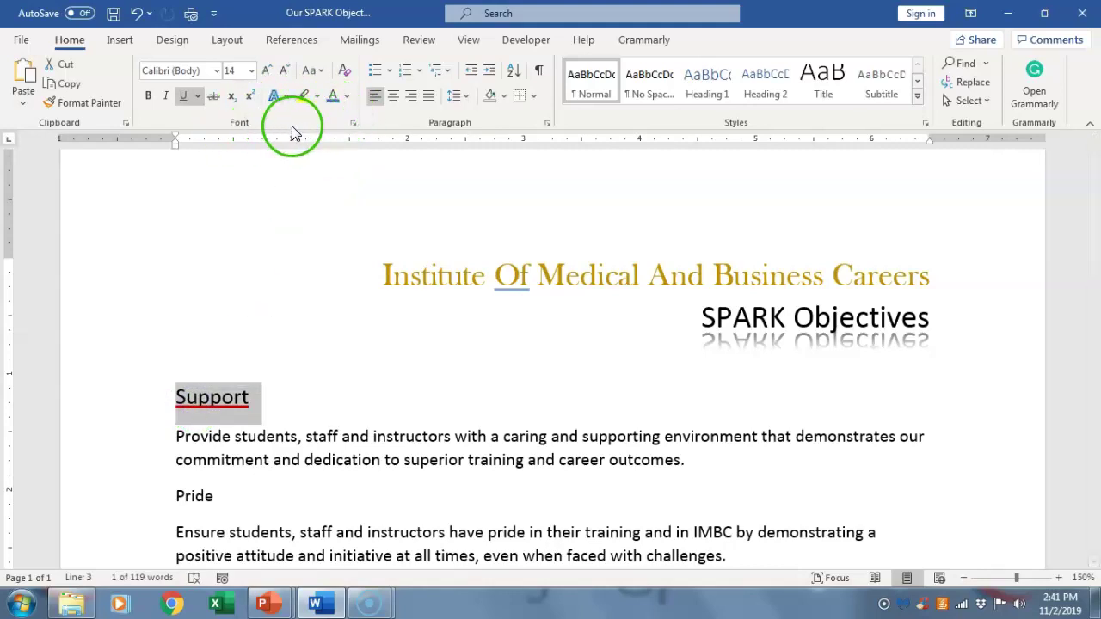
left_click(352, 123)
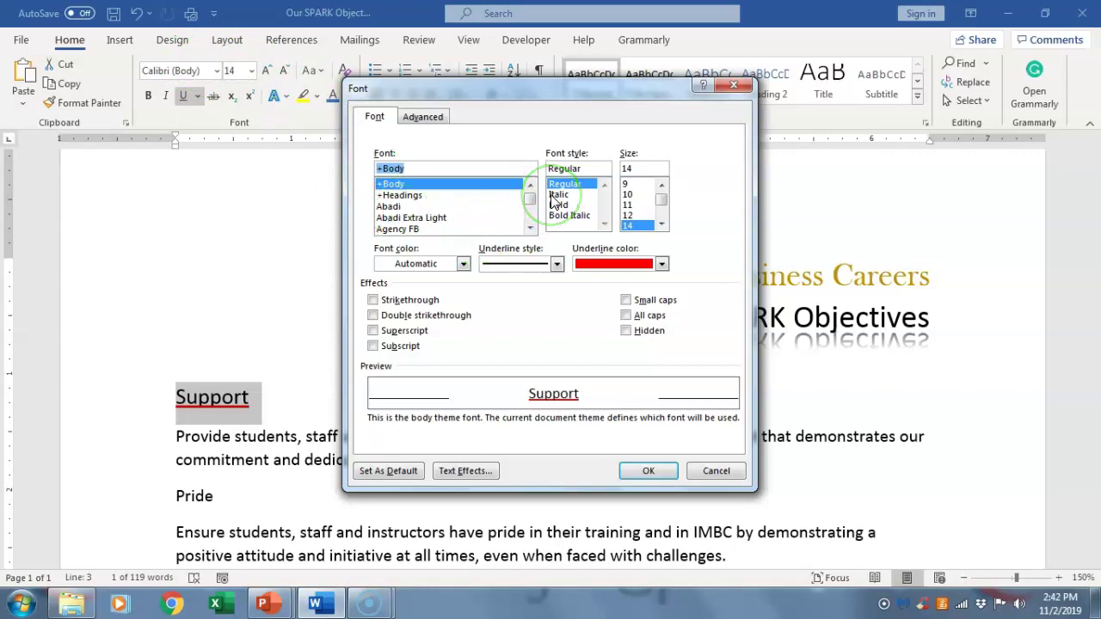
left_click(463, 265)
left_click(464, 265)
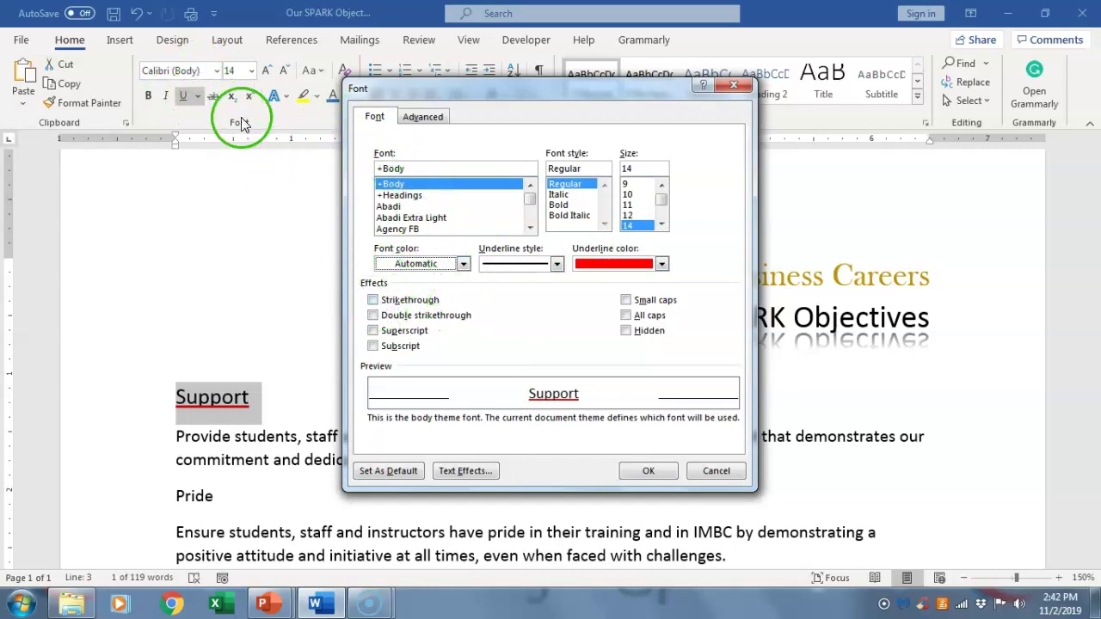
left_click(373, 301)
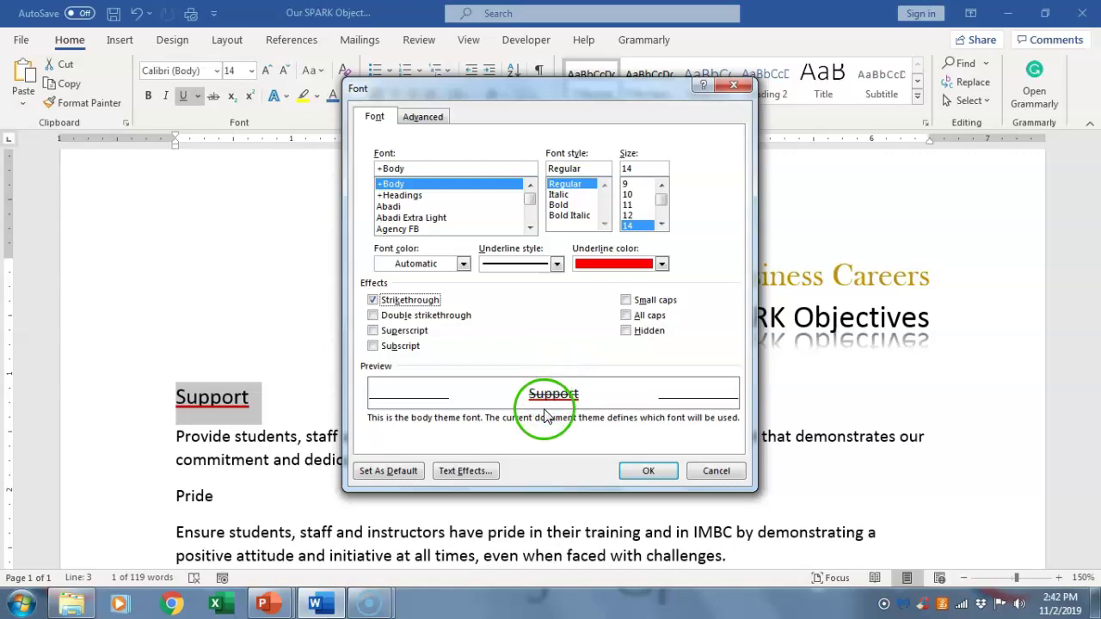
left_click(373, 300)
left_click(373, 315)
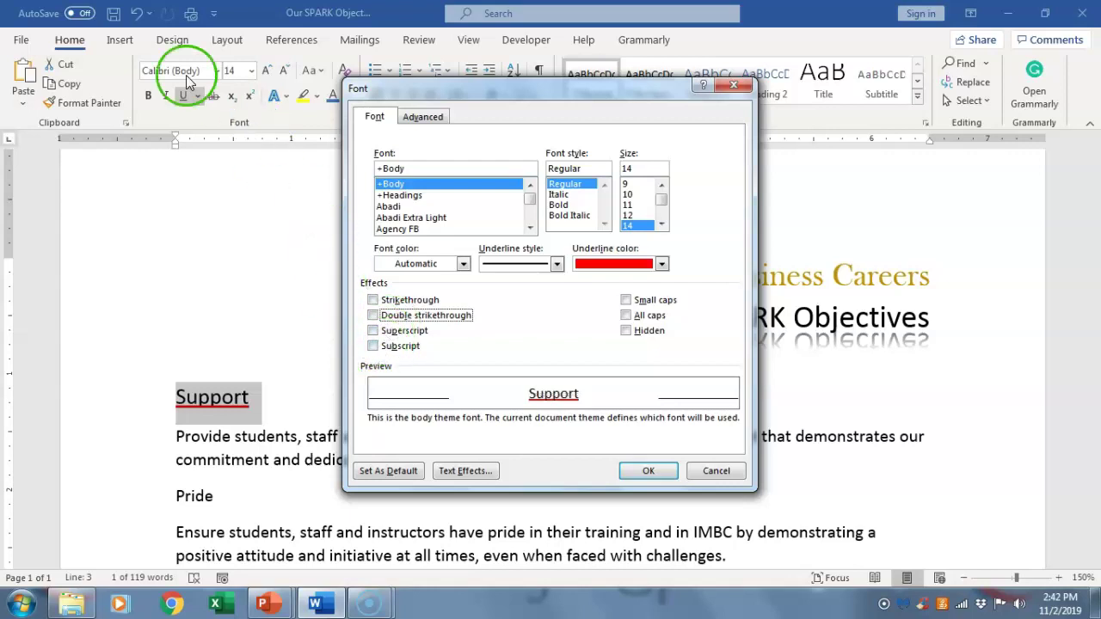
left_click(627, 300)
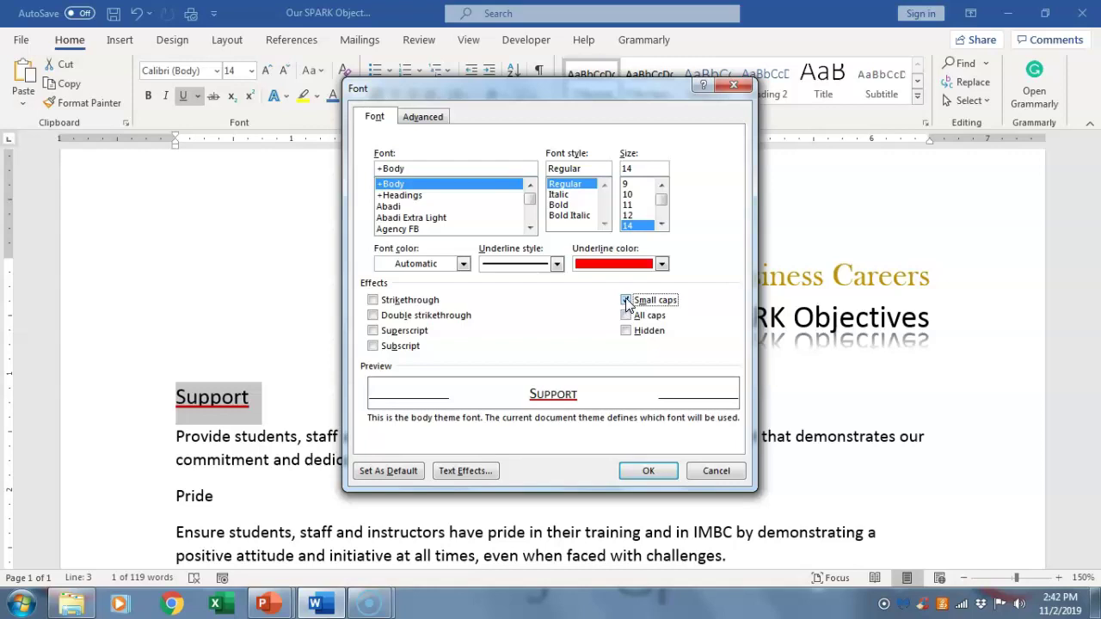
left_click(648, 471)
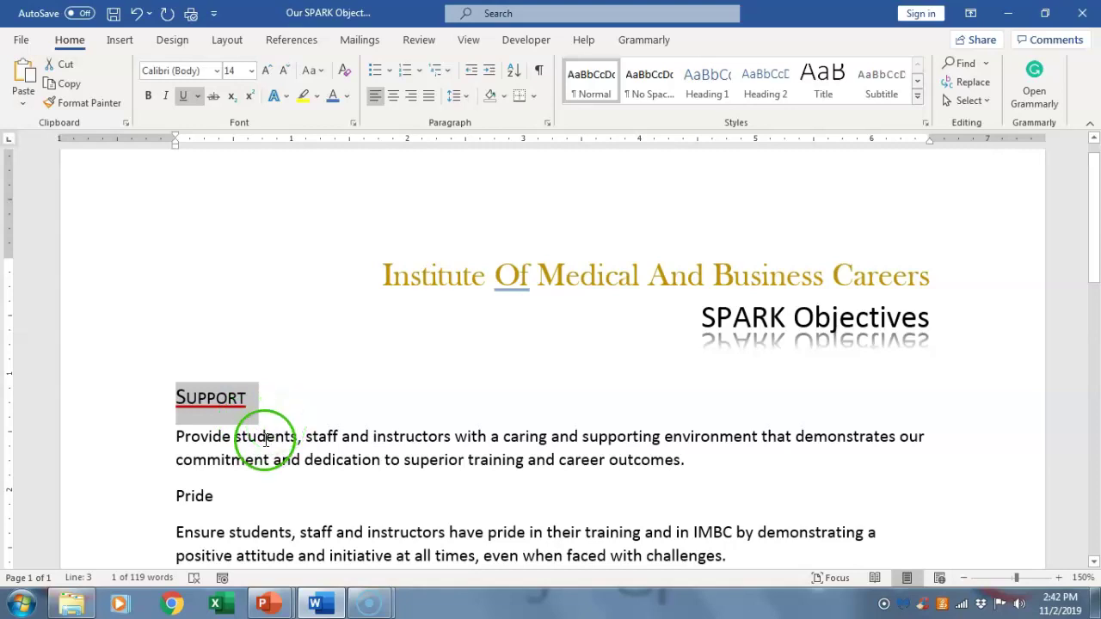
Step: Review the Support heading's settings in the Font dialog and close it without changes
left_click(351, 125)
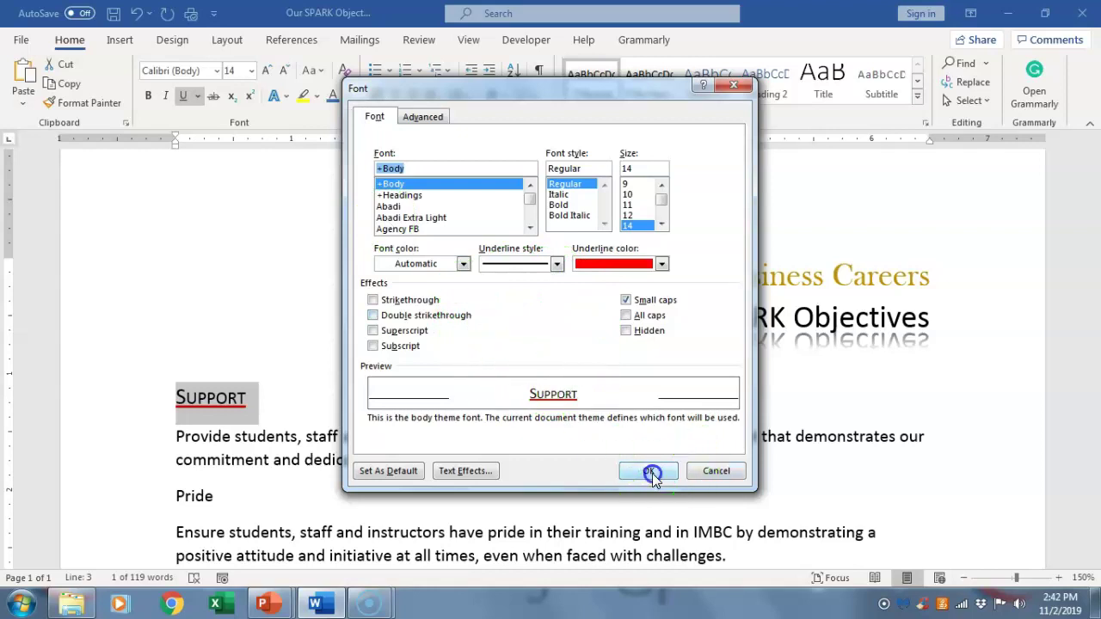
left_click(651, 471)
left_click(212, 462)
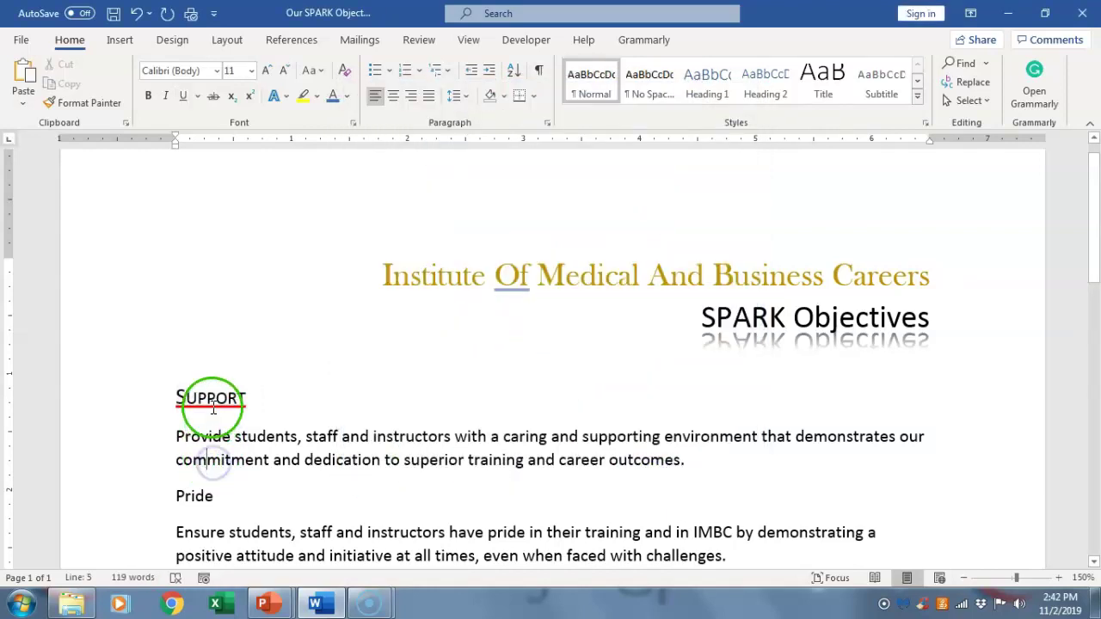
left_click(204, 410)
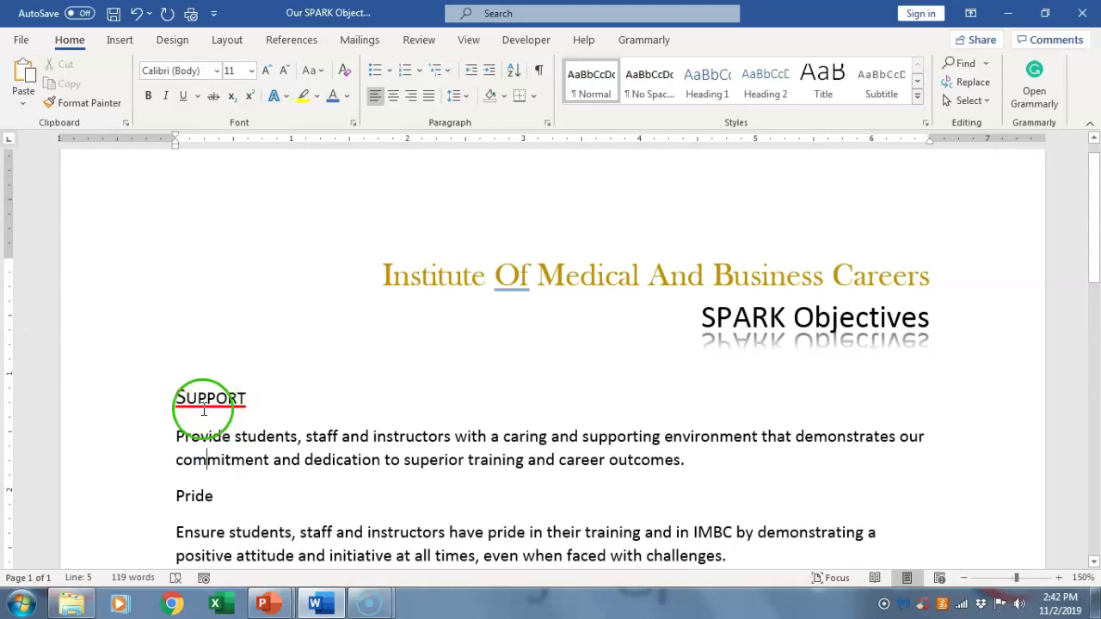
Step: Format the Support heading with a light blue font color, italic and bold
left_click_drag(178, 395, 262, 396)
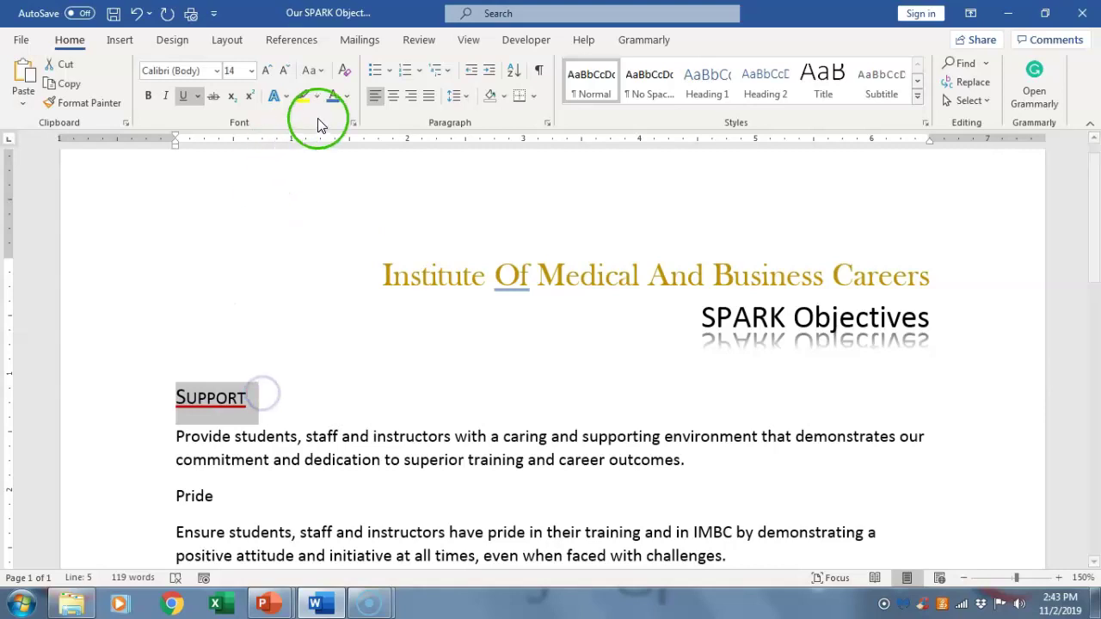
left_click(348, 97)
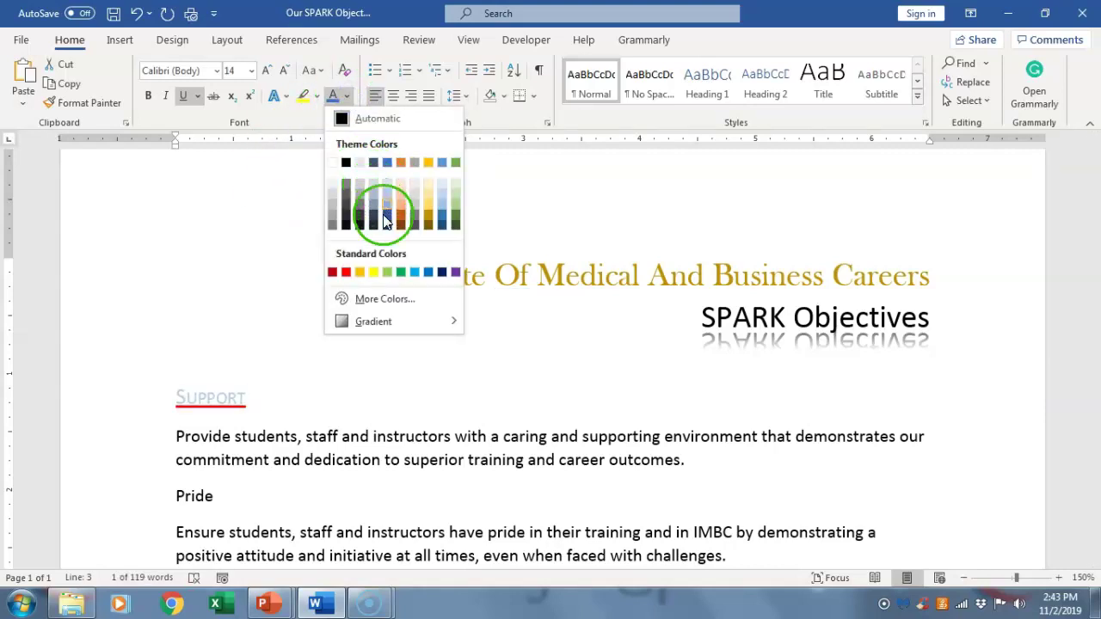
left_click(415, 273)
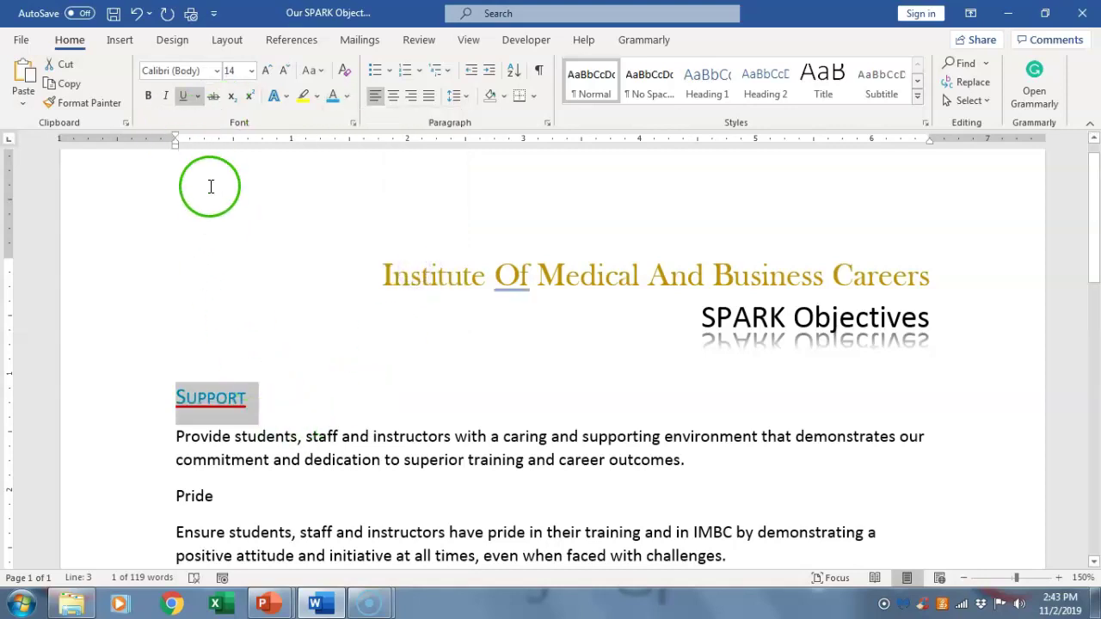
left_click(163, 97)
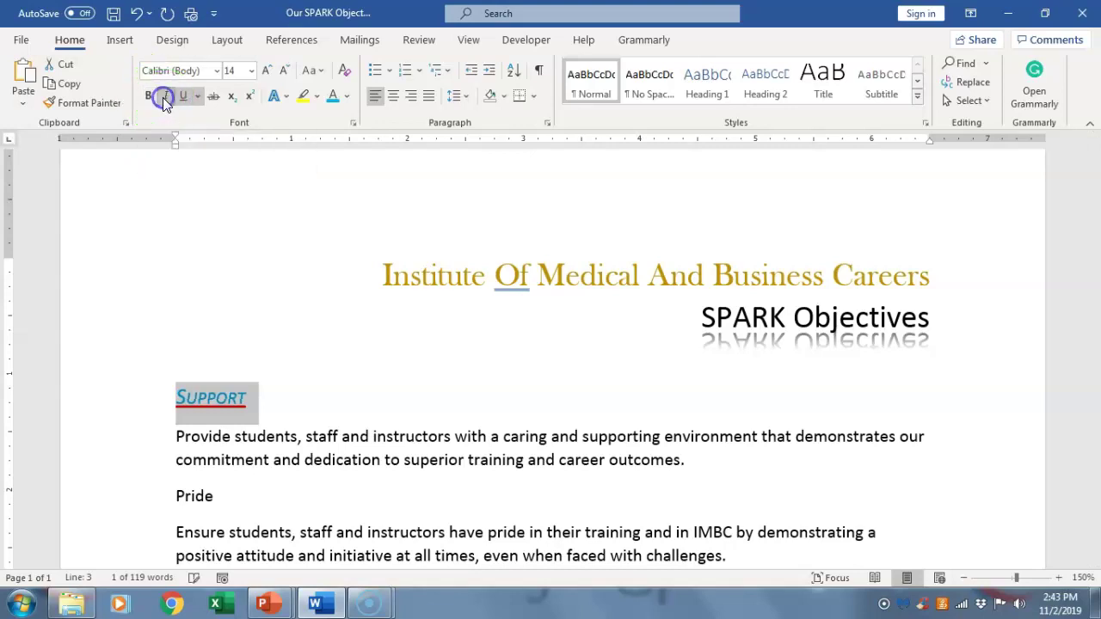
left_click(149, 96)
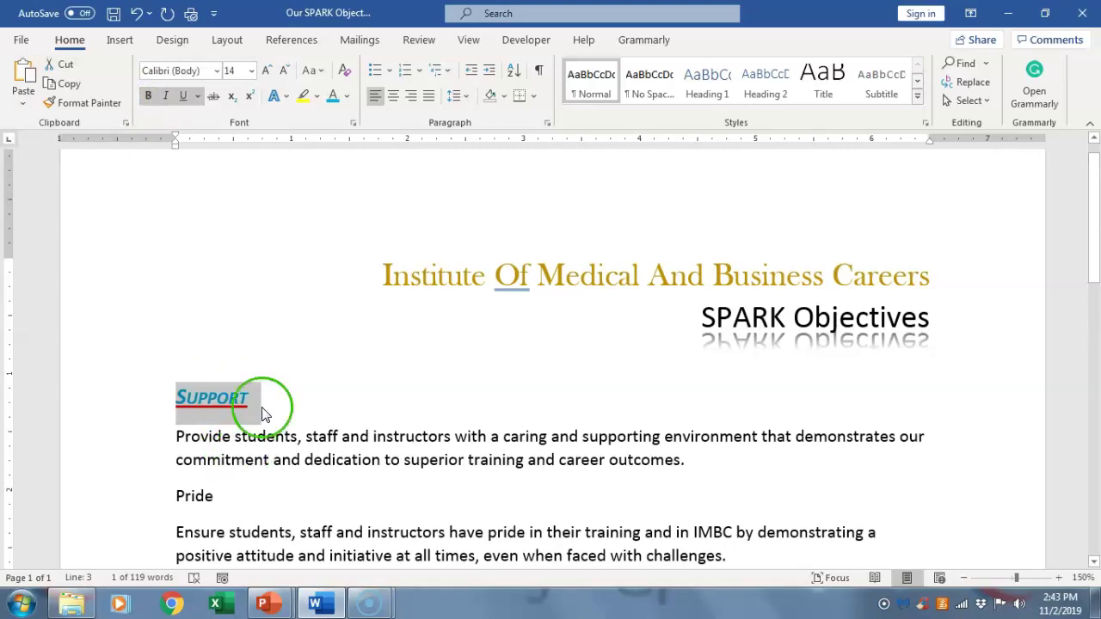
left_click(276, 436)
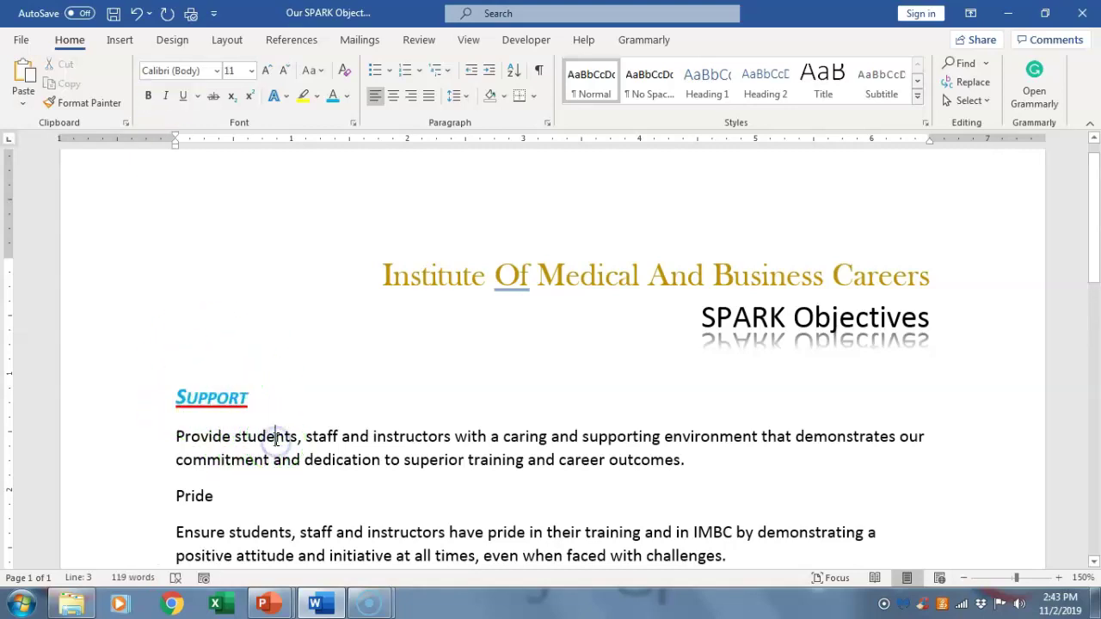
Step: Select the formatted Support heading above the first paragraph of the SPARK Objectives document
scroll(253, 423, "down", 2)
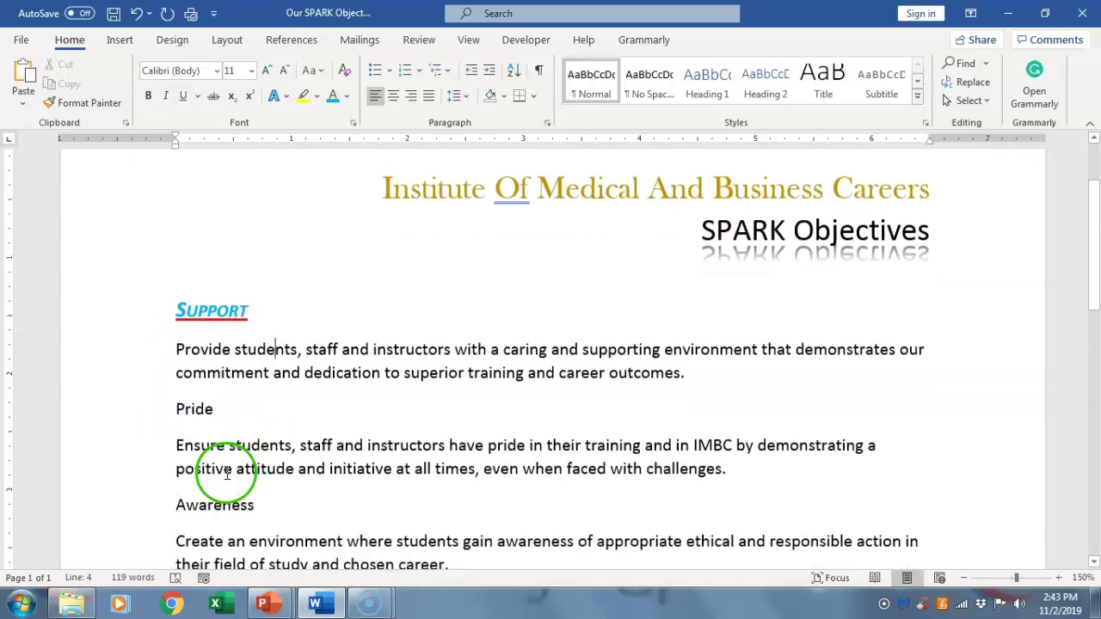
scroll(229, 476, "down", 2)
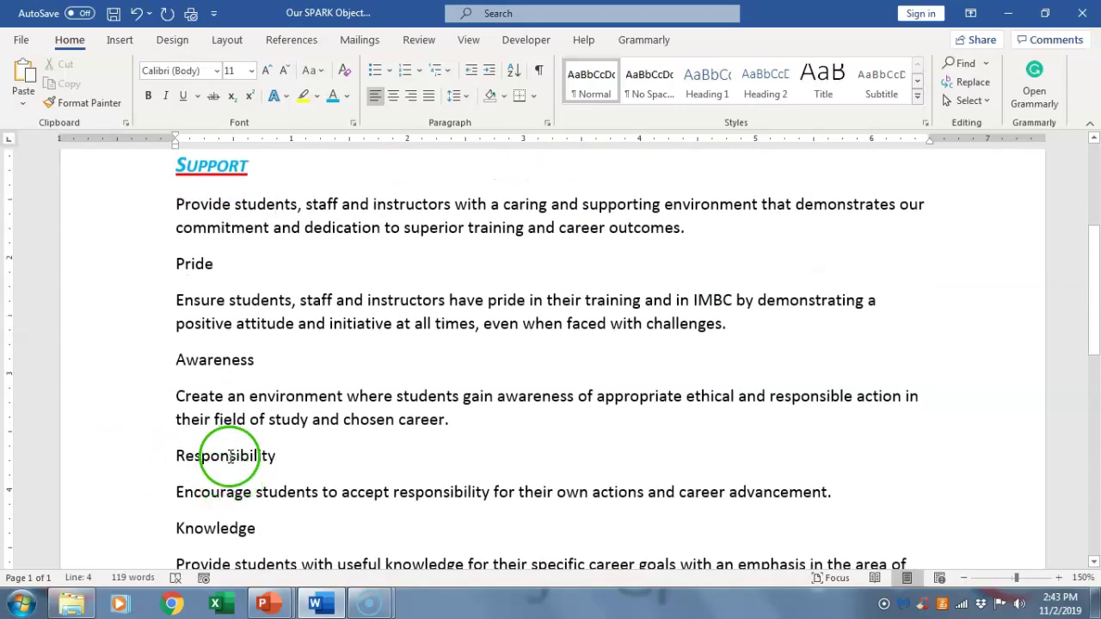
scroll(249, 517, "down", 1)
scroll(250, 507, "up", 3)
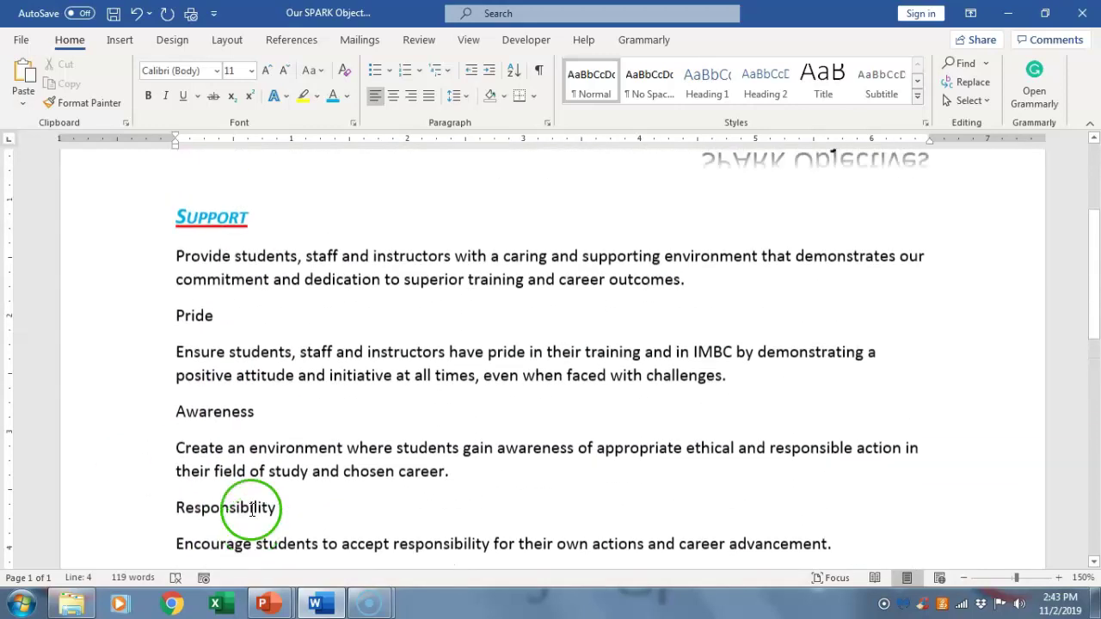
scroll(256, 474, "up", 1)
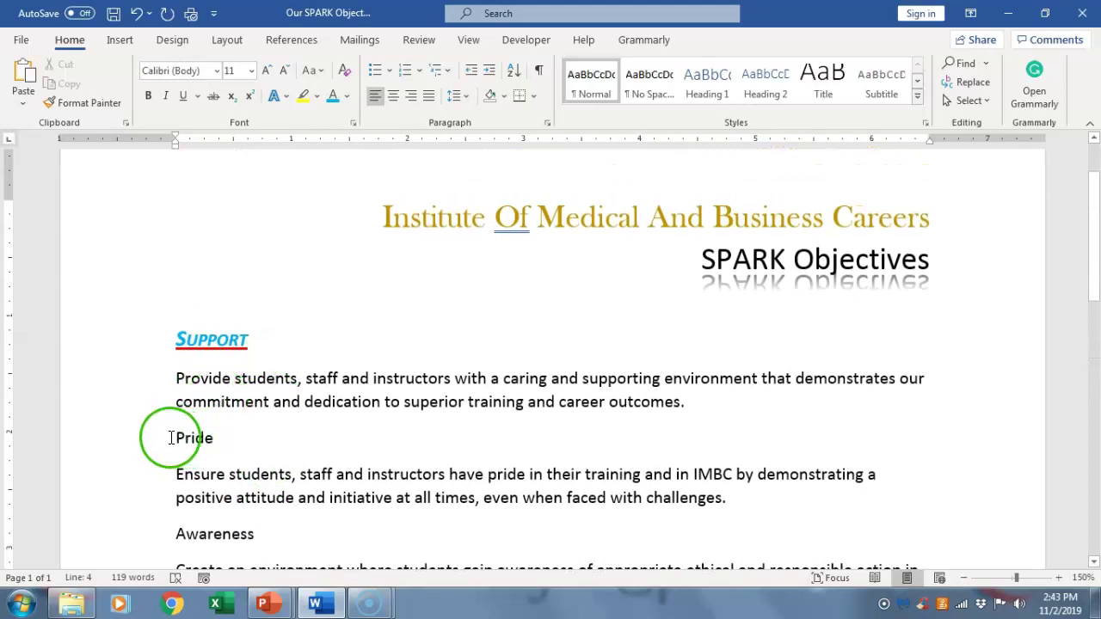
left_click(215, 387)
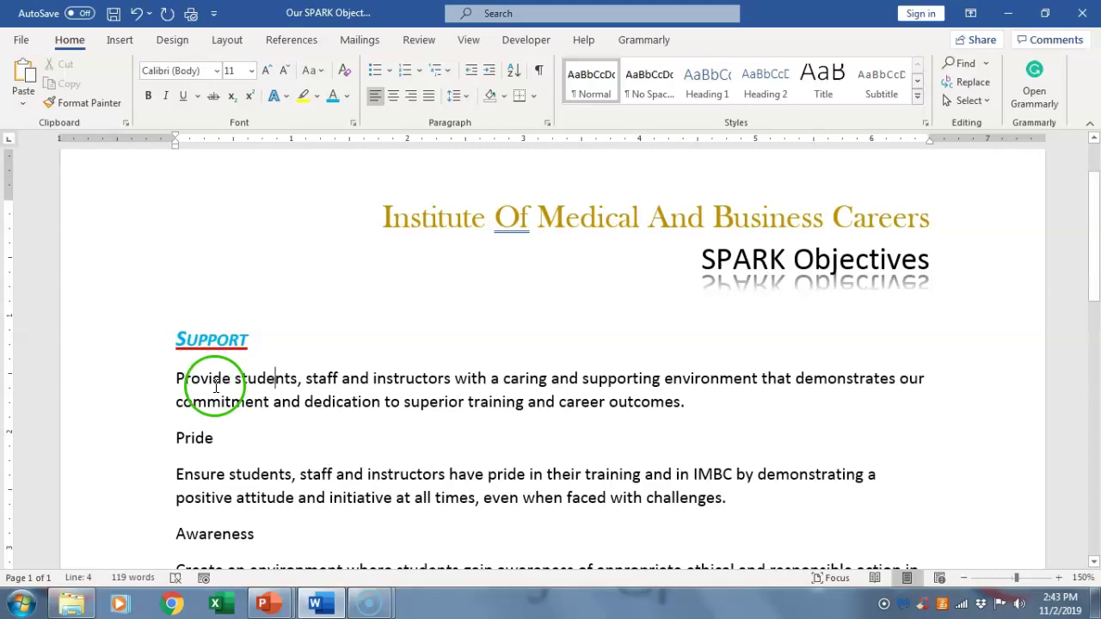
double_click(197, 339)
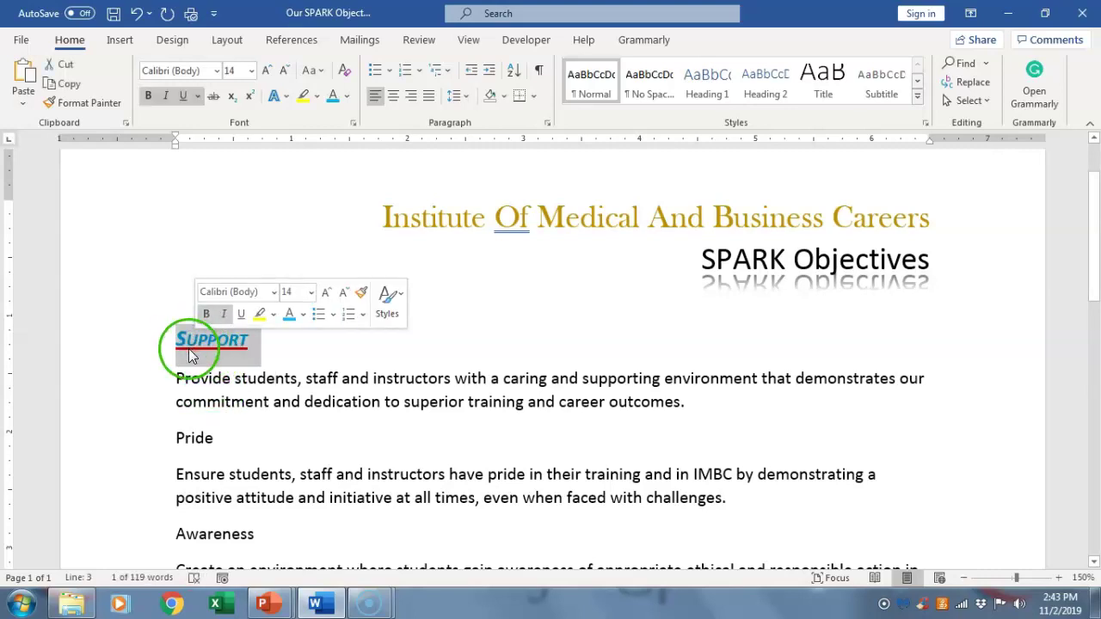